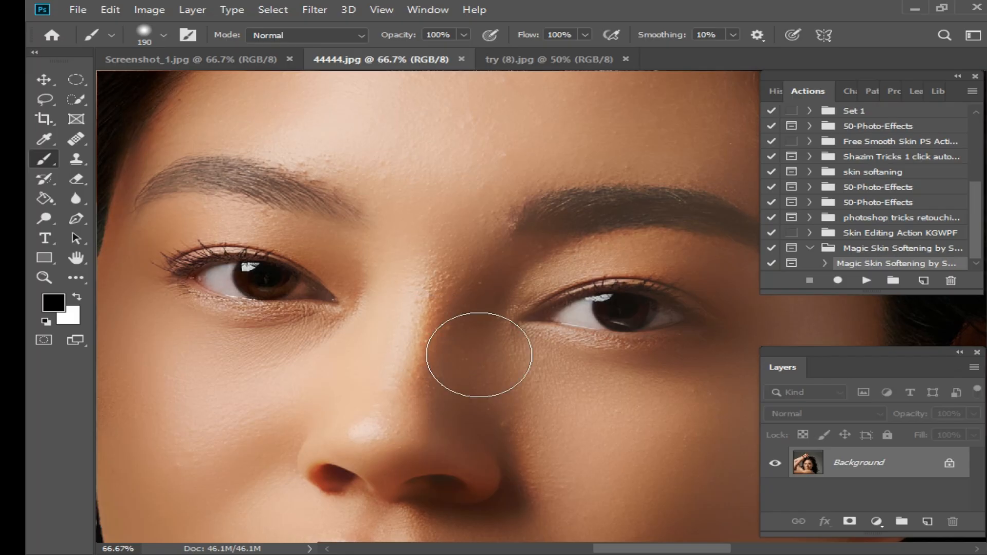
Examine the smoothed skin of the 44444.jpg portrait across the forehead, nose and lips
scroll(430, 302, "up", 5)
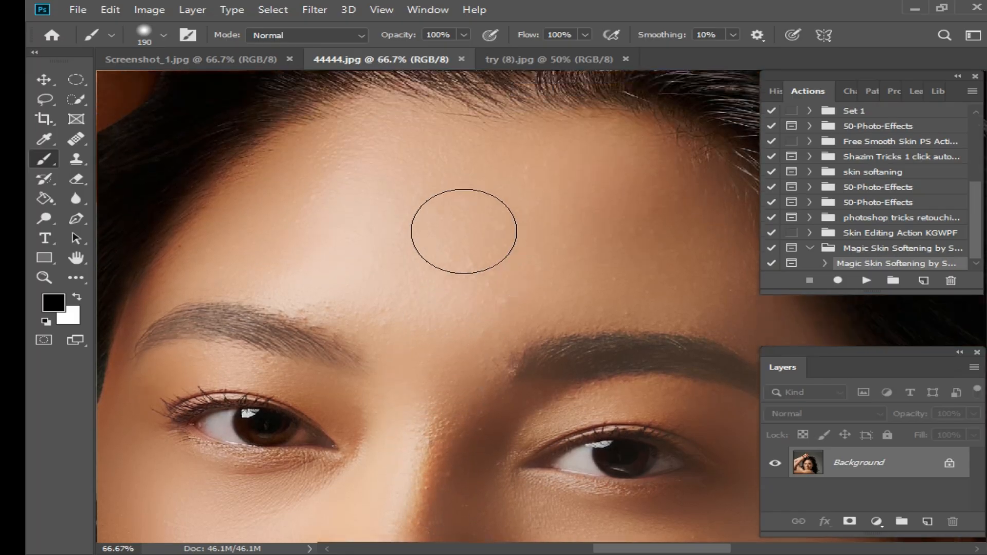
scroll(452, 279, "down", 8)
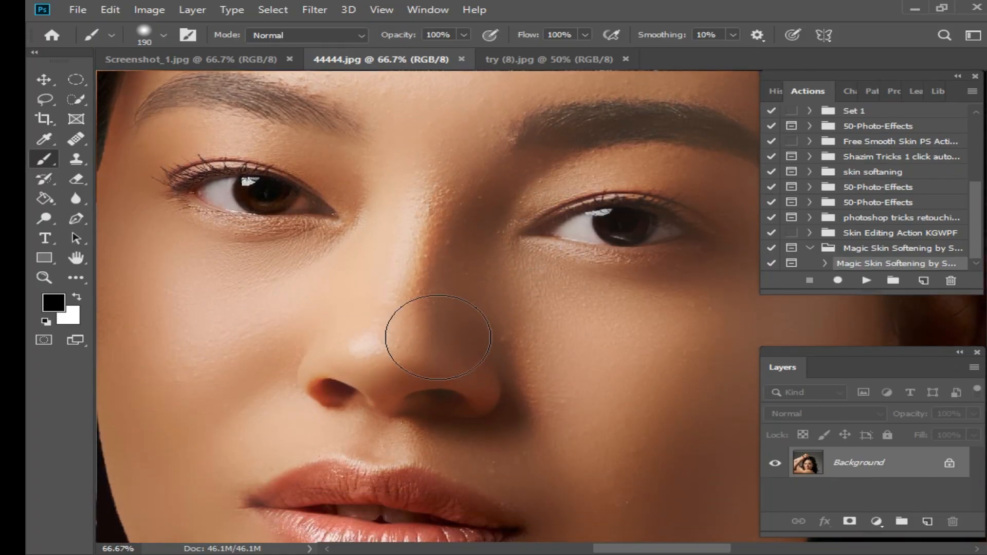
scroll(308, 370, "down", 5)
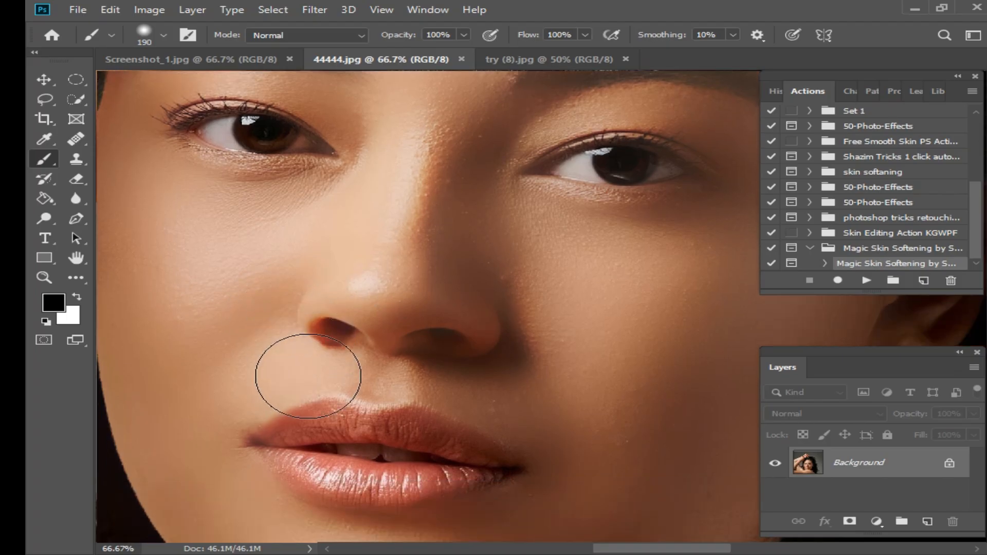
scroll(497, 319, "up", 13)
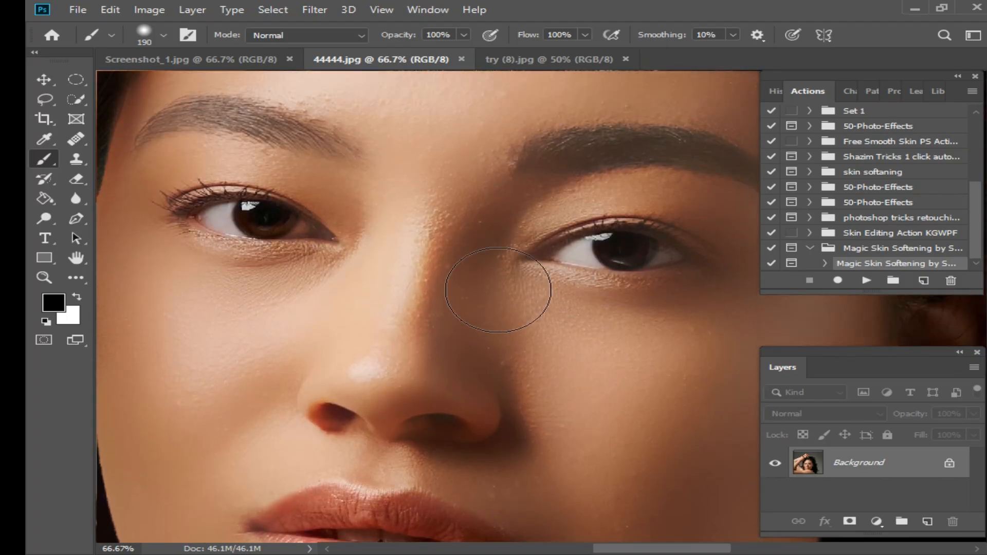
scroll(487, 286, "up", 2)
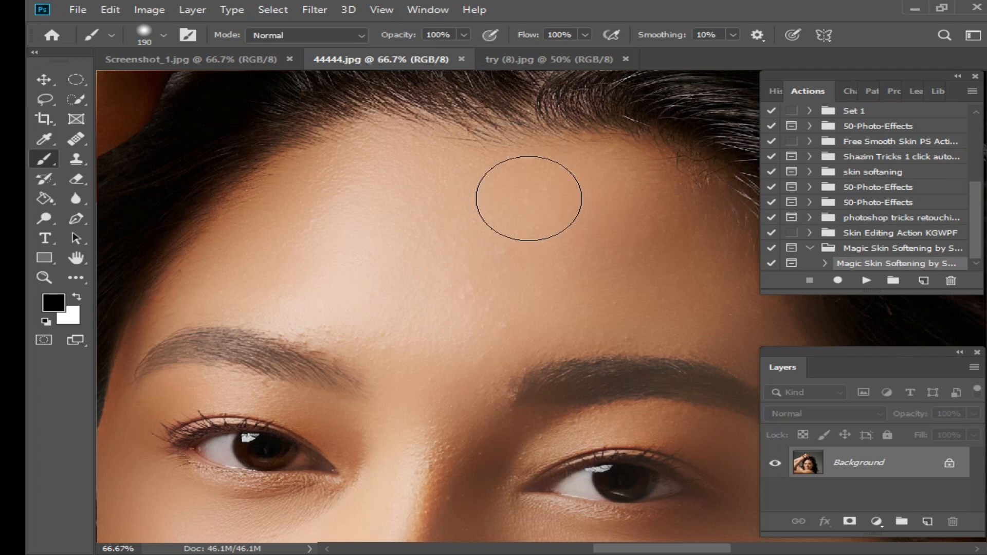
Switch to try (8).jpg and inspect the blemished skin on the forehead and nose
left_click(539, 60)
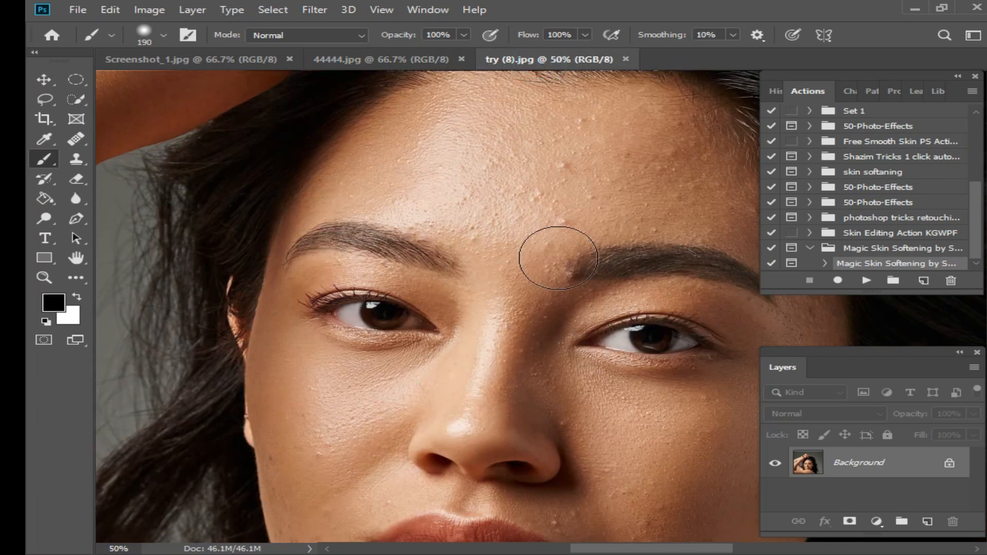
scroll(538, 231, "up", 2)
left_click_drag(540, 201, 410, 386)
left_click(492, 340, "alt")
mouse_move(485, 368)
left_mouse_down()
mouse_move(501, 337)
mouse_move(490, 263)
left_mouse_up()
left_click_drag(509, 335, 532, 252)
left_click_drag(450, 230, 461, 263)
left_click_drag(437, 194, 489, 259)
left_click_drag(467, 193, 463, 267)
scroll(483, 190, "up", 2)
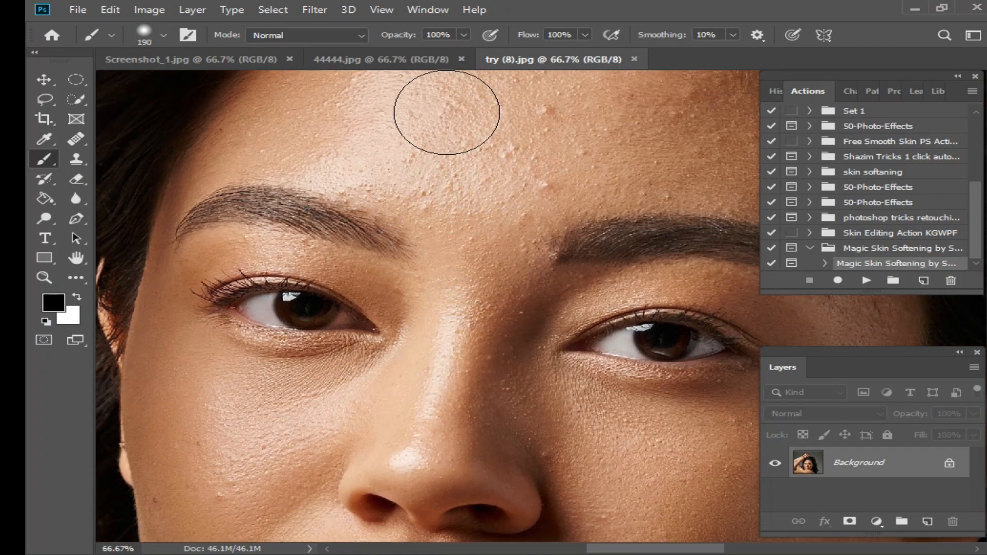
Close the 44444.jpg document
left_click(456, 60)
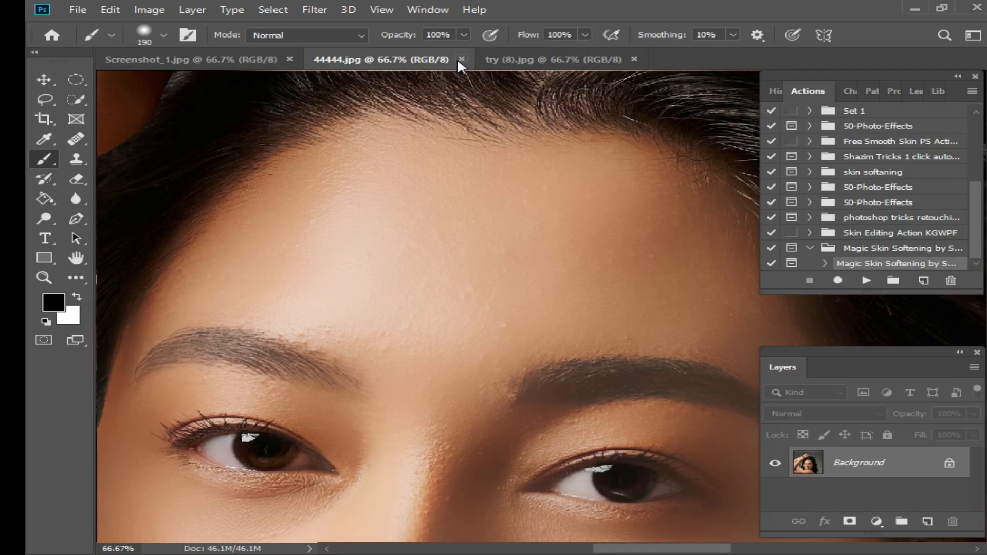
left_click(462, 58)
left_click_drag(979, 213, 911, 122)
left_click_drag(973, 128, 964, 199)
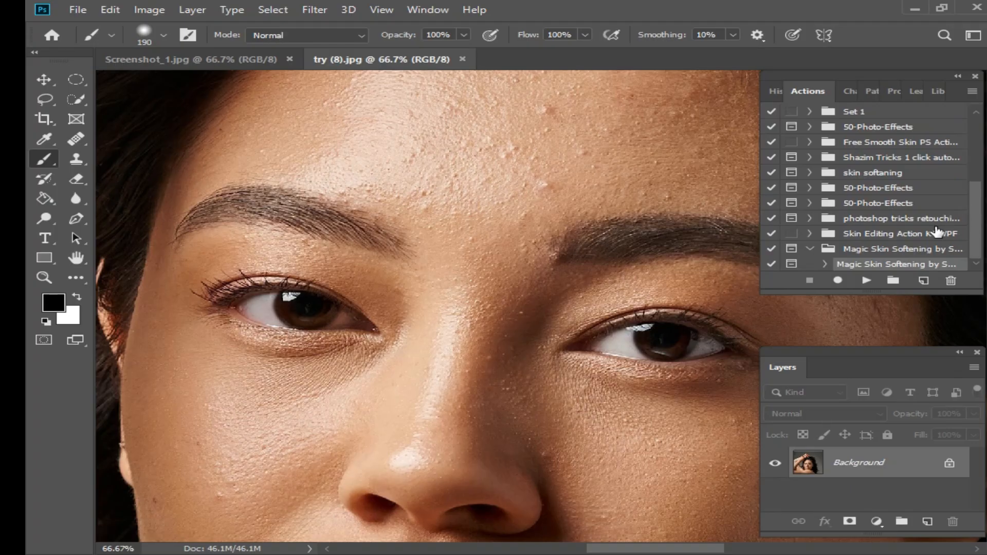
Run the Magic Skin Softening action on the try (8).jpg portrait
scroll(658, 226, "up", 3)
left_click(522, 238, "alt")
left_click_drag(522, 283, 489, 207)
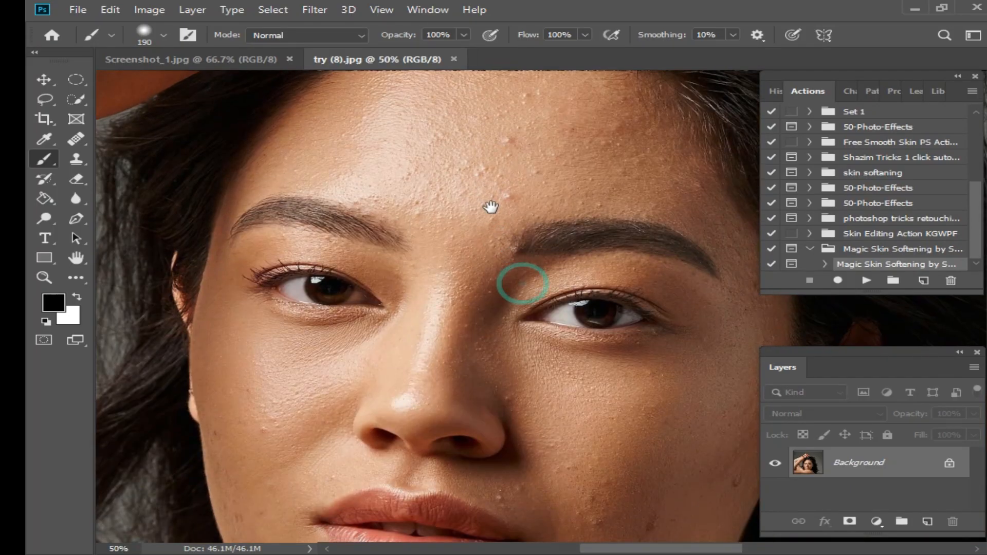
left_click(506, 262, "ctrl")
left_click_drag(482, 264, 503, 242)
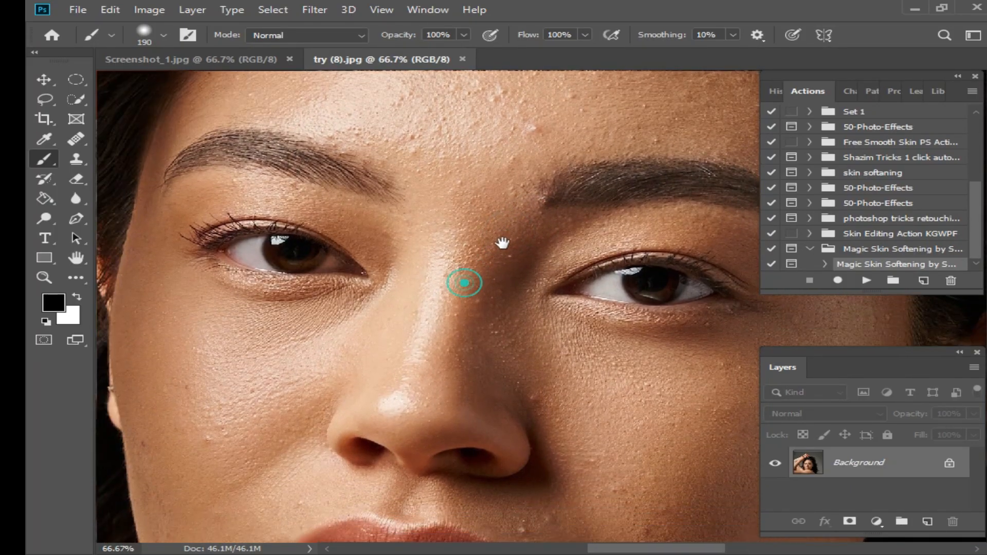
left_click_drag(498, 295, 494, 278)
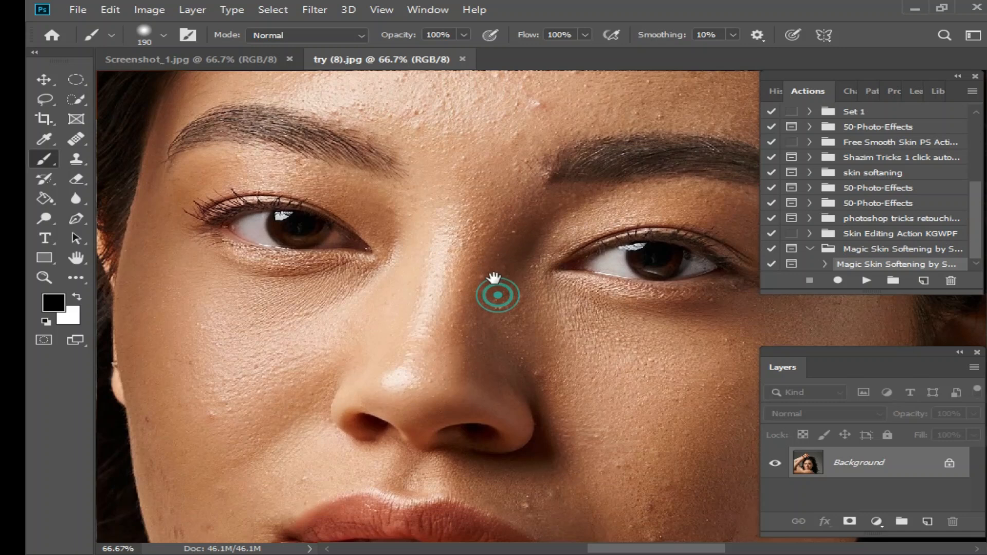
left_click(825, 265)
left_click(826, 264)
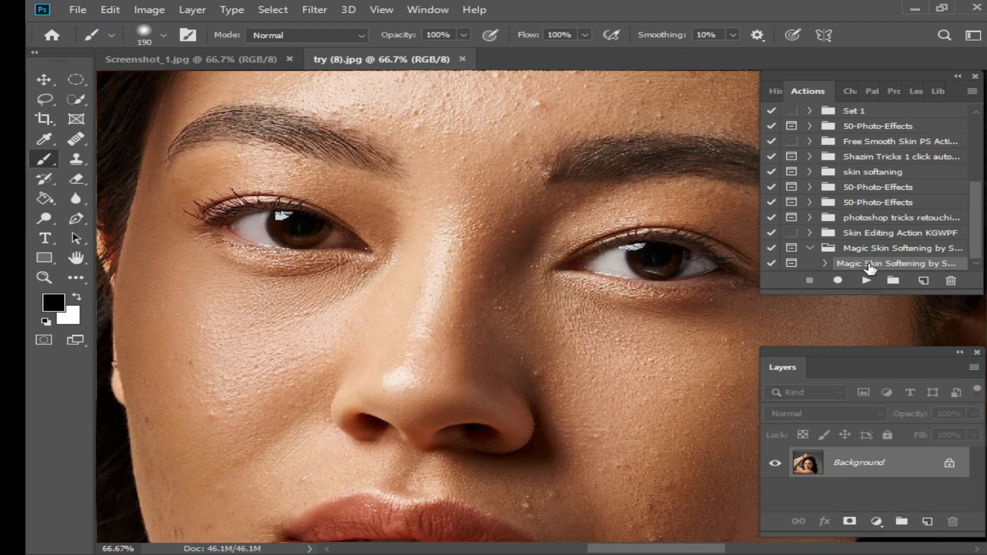
left_click(865, 281)
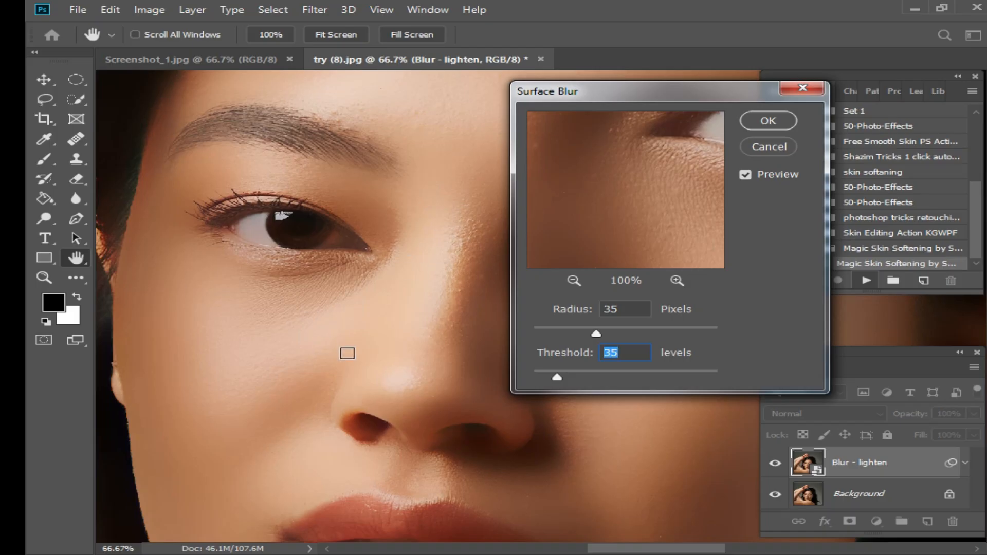
Set the Surface Blur radius to 48 pixels and apply it
left_click_drag(604, 333, 551, 334)
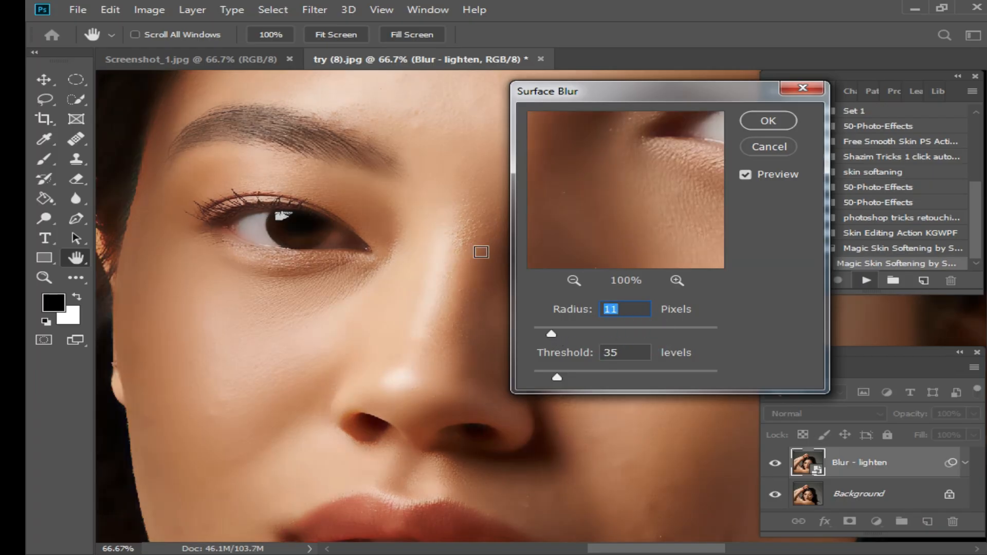
left_click_drag(551, 333, 621, 333)
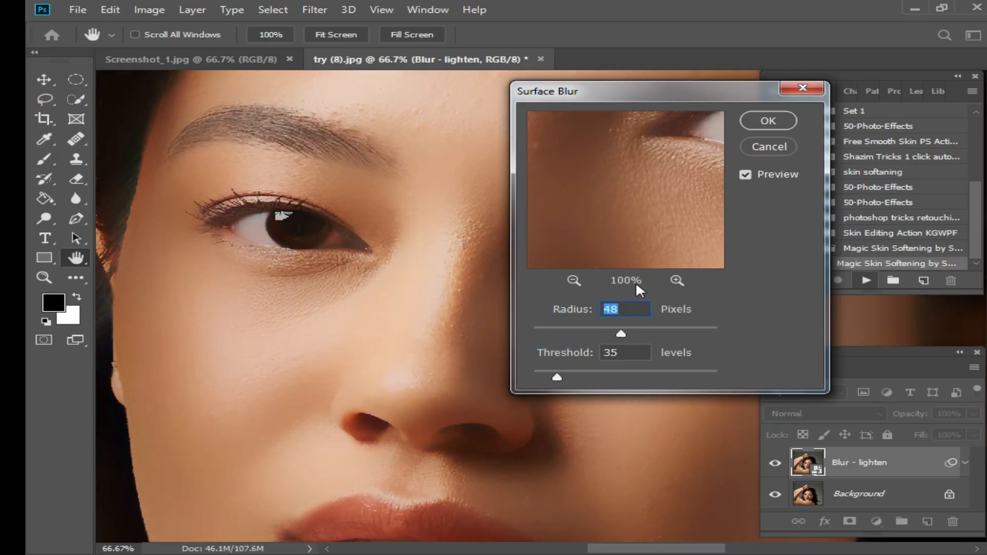
left_click(766, 121)
Set the Gaussian Blur radius to 0.1 pixels and apply it
key("b")
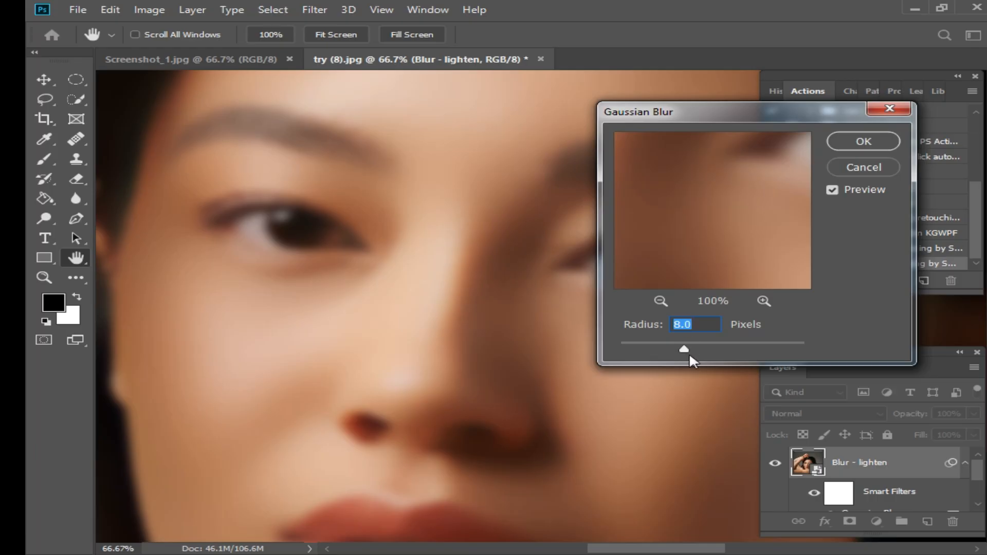
left_click_drag(688, 348, 607, 348)
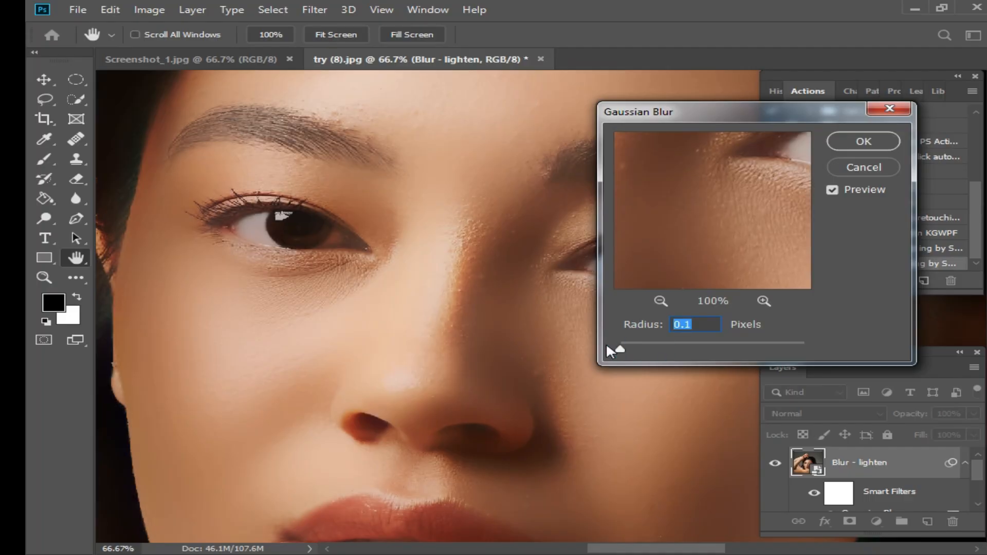
left_click(864, 142)
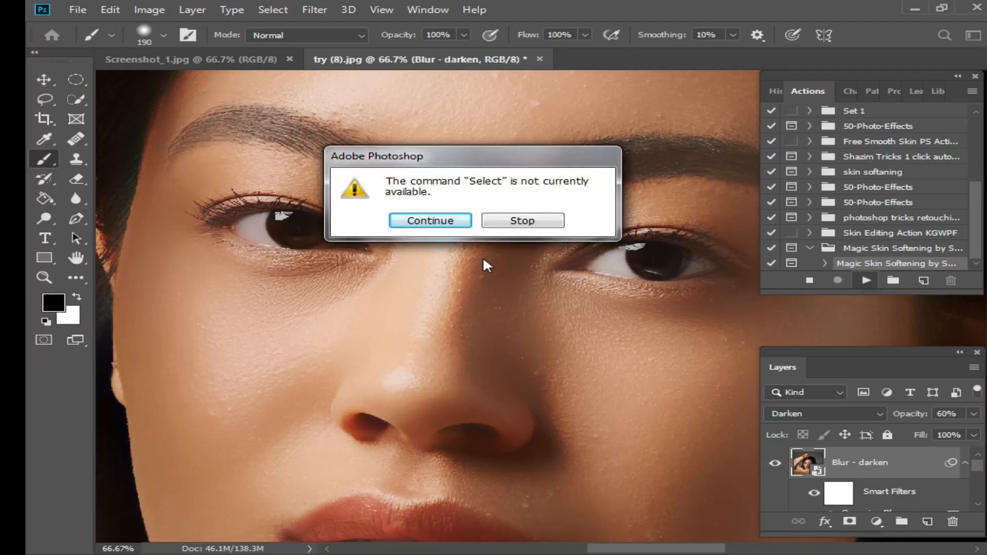
Continue the action past the unavailable Select command alert and its closing message
left_click_drag(458, 157, 577, 225)
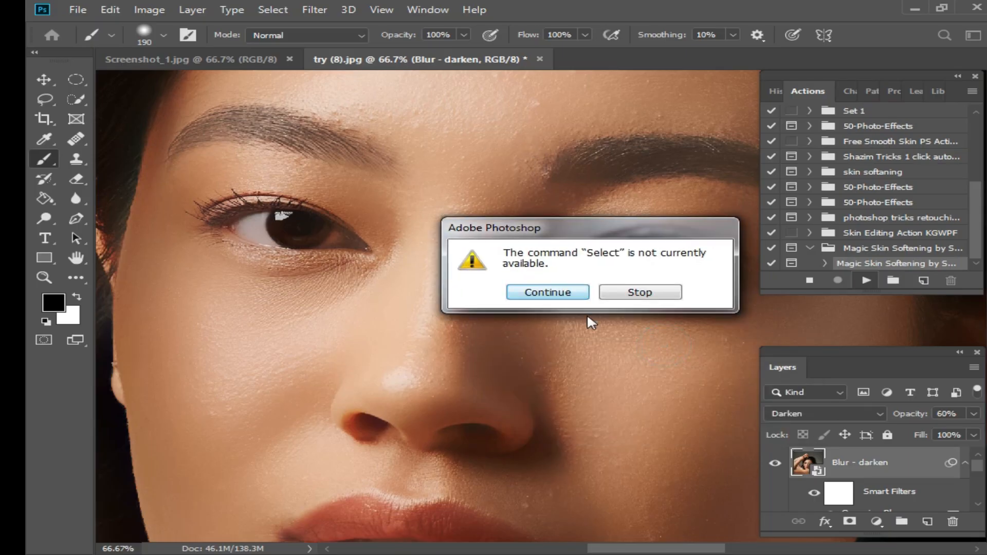
left_click(544, 293)
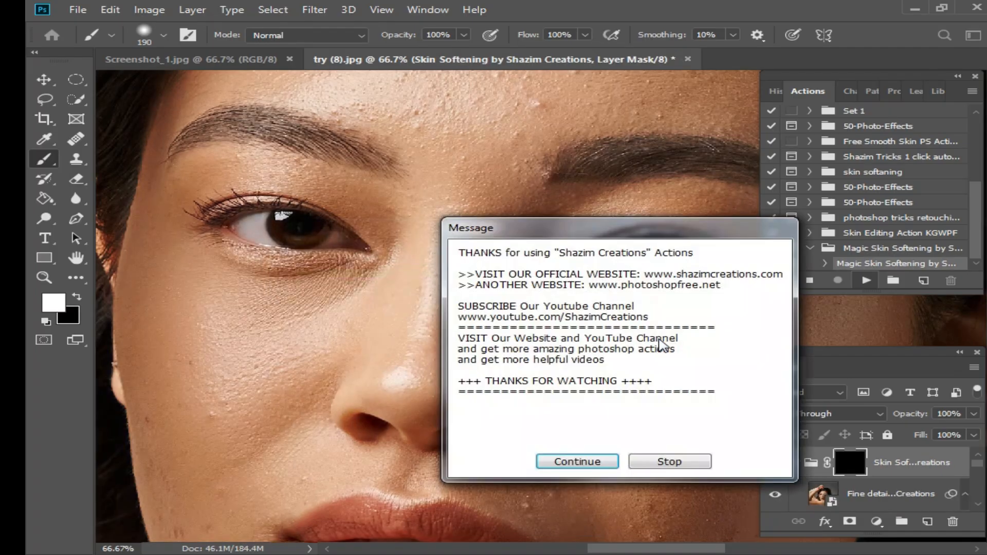
left_click(581, 467)
left_click(578, 463)
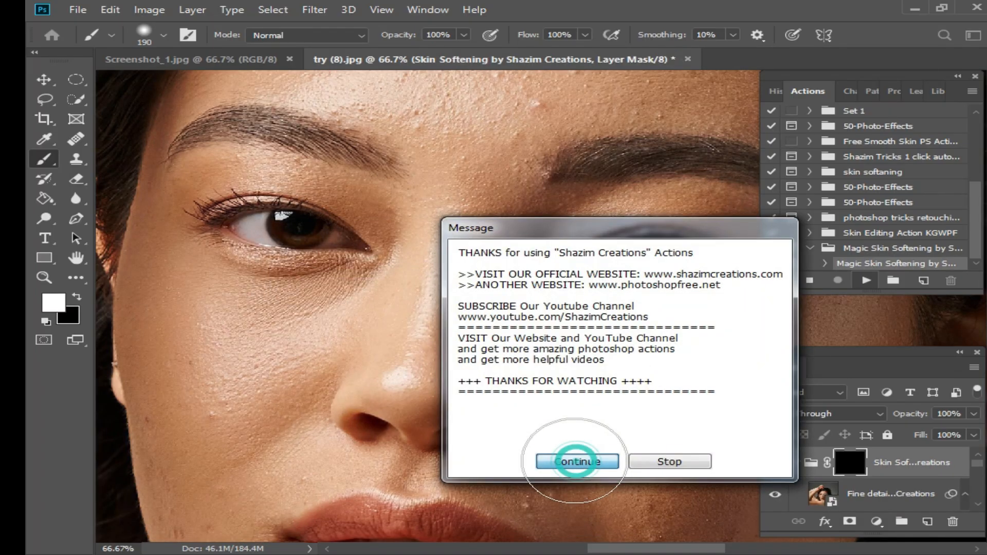
Set the brush size to 99 px and begin painting white on the Skin Softening group mask over the forehead
scroll(504, 302, "down", 1)
left_click_drag(491, 333, 479, 365)
scroll(454, 225, "up", 1)
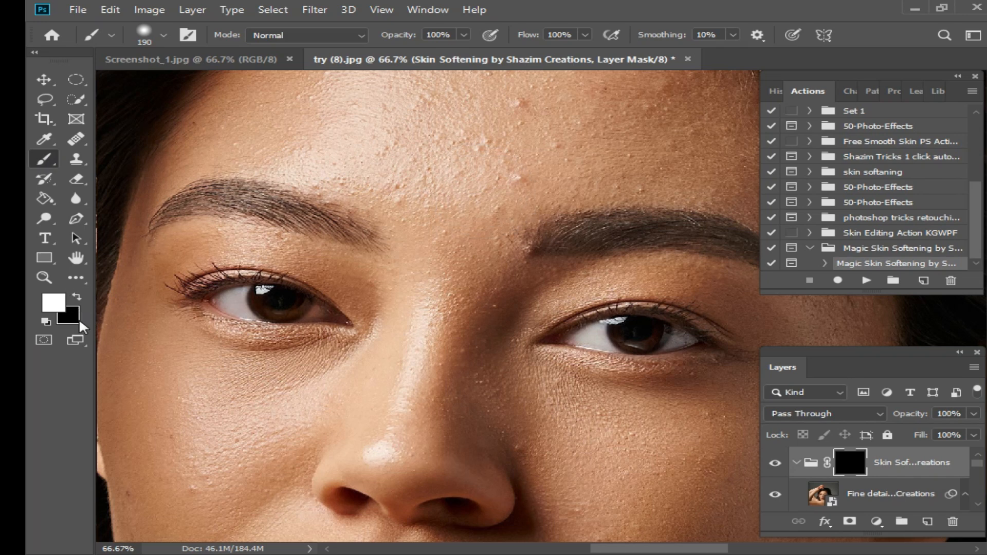
right_click(481, 188)
left_click(642, 226)
mouse_move(485, 133)
left_mouse_down()
mouse_move(485, 172)
mouse_move(544, 158)
mouse_move(469, 180)
left_mouse_up()
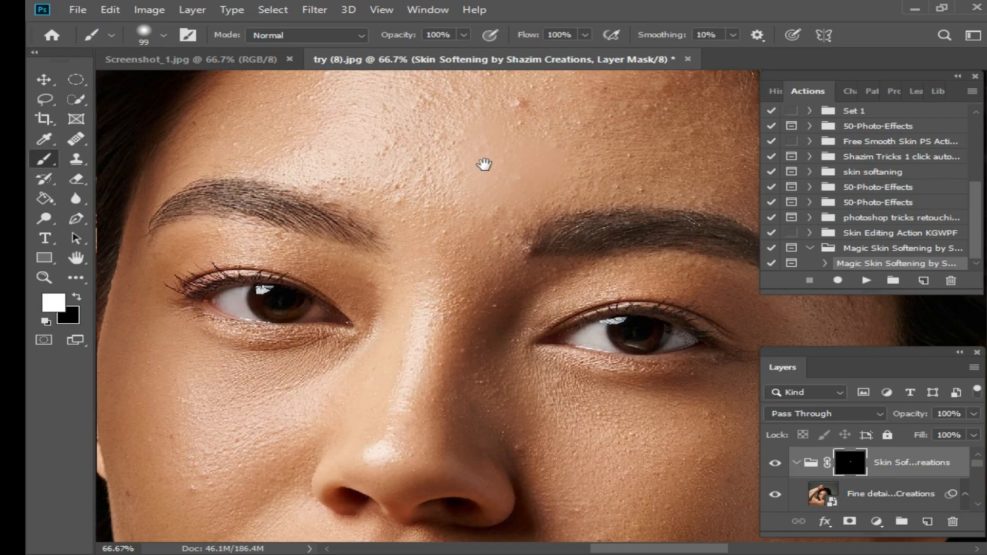
Paint white on the mask across the face and forehead skin with a 155 px brush
scroll(483, 163, "up", 3)
mouse_move(408, 295)
left_mouse_down()
mouse_move(444, 291)
mouse_move(419, 311)
mouse_move(382, 229)
mouse_move(357, 283)
mouse_move(334, 269)
mouse_move(358, 295)
mouse_move(399, 305)
mouse_move(220, 238)
mouse_move(303, 208)
mouse_move(250, 211)
mouse_move(259, 167)
mouse_move(189, 251)
mouse_move(275, 131)
mouse_move(327, 98)
mouse_move(300, 137)
mouse_move(390, 105)
mouse_move(583, 113)
mouse_move(452, 118)
mouse_move(427, 149)
mouse_move(449, 213)
mouse_move(439, 228)
mouse_move(430, 204)
mouse_move(322, 138)
mouse_move(324, 157)
mouse_move(478, 235)
mouse_move(435, 280)
left_mouse_up()
key("space")
mouse_move(562, 261)
left_mouse_down()
mouse_move(346, 252)
mouse_move(509, 265)
mouse_move(617, 316)
mouse_move(480, 165)
mouse_move(555, 193)
left_mouse_up()
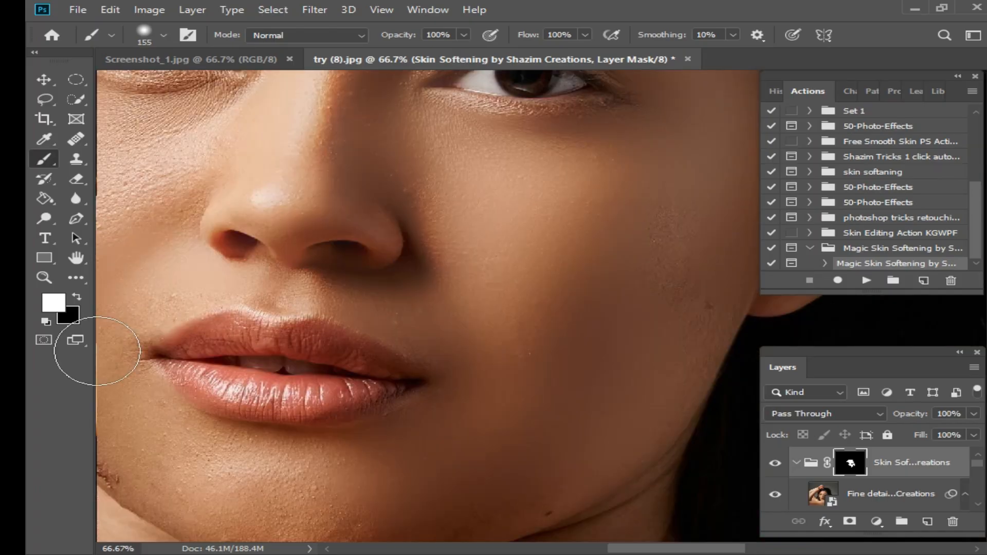
mouse_move(97, 353)
left_mouse_down()
mouse_move(317, 484)
mouse_move(279, 457)
mouse_move(222, 471)
mouse_move(344, 520)
mouse_move(164, 521)
left_mouse_up()
left_click(602, 205)
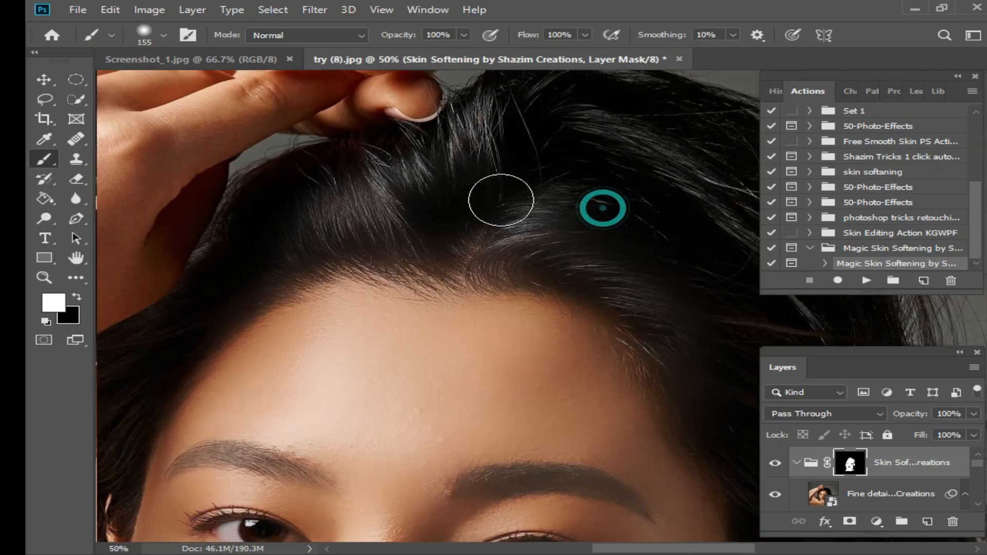
left_click(489, 199)
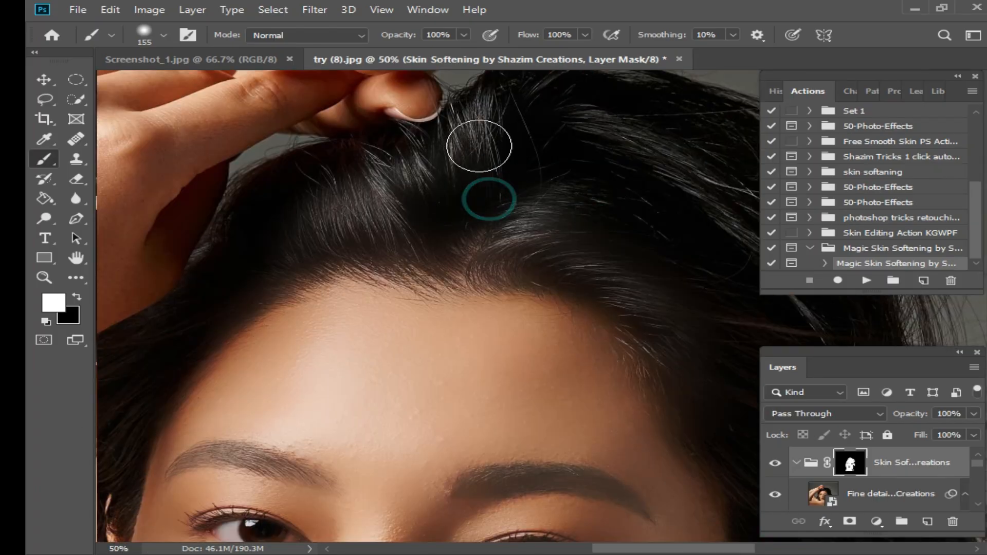
Paint white on the mask over the hand, arms and neck skin
left_click(442, 248)
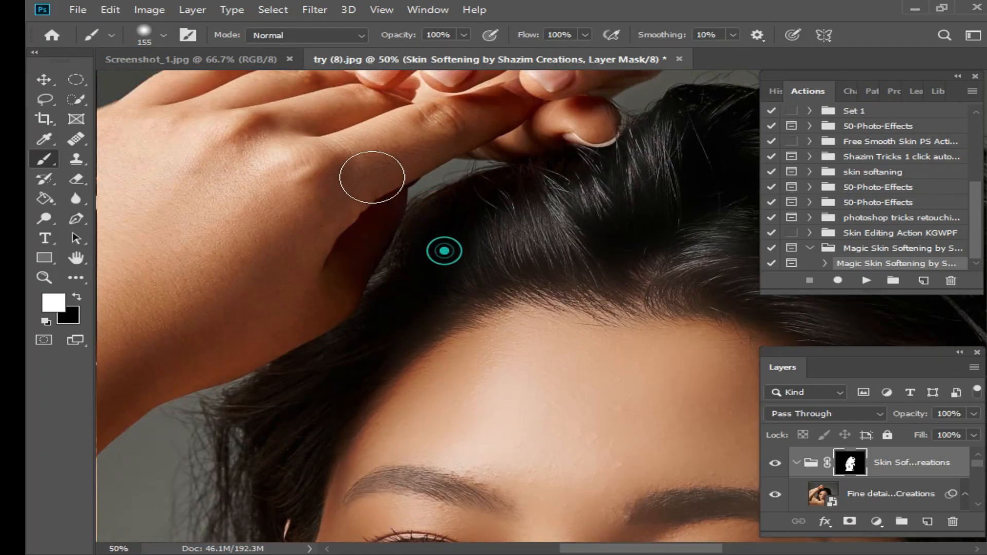
mouse_move(279, 92)
left_mouse_down()
mouse_move(349, 86)
mouse_move(462, 123)
left_mouse_up()
left_click_drag(152, 306, 352, 230)
left_click_drag(400, 181, 444, 101)
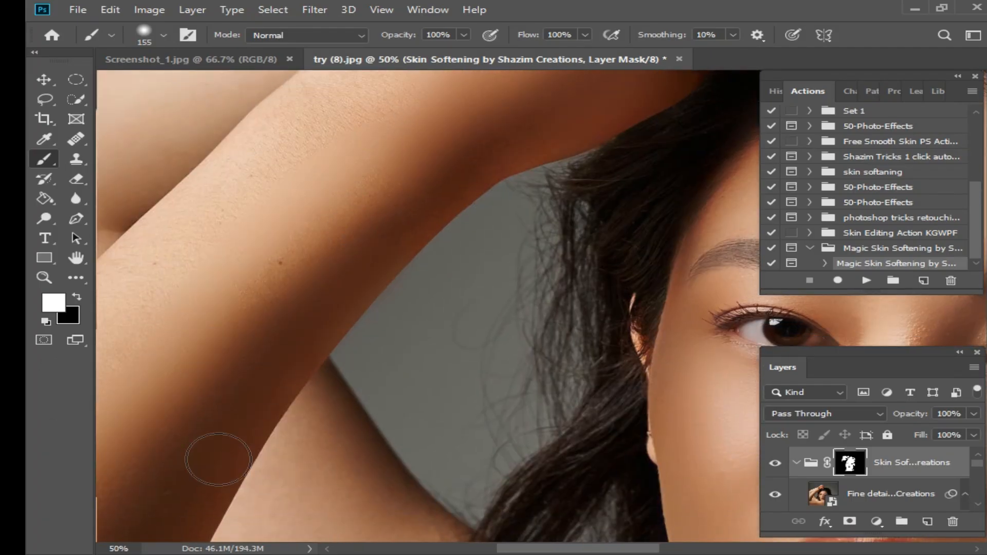
mouse_move(318, 113)
left_mouse_down()
mouse_move(137, 109)
mouse_move(193, 336)
left_mouse_up()
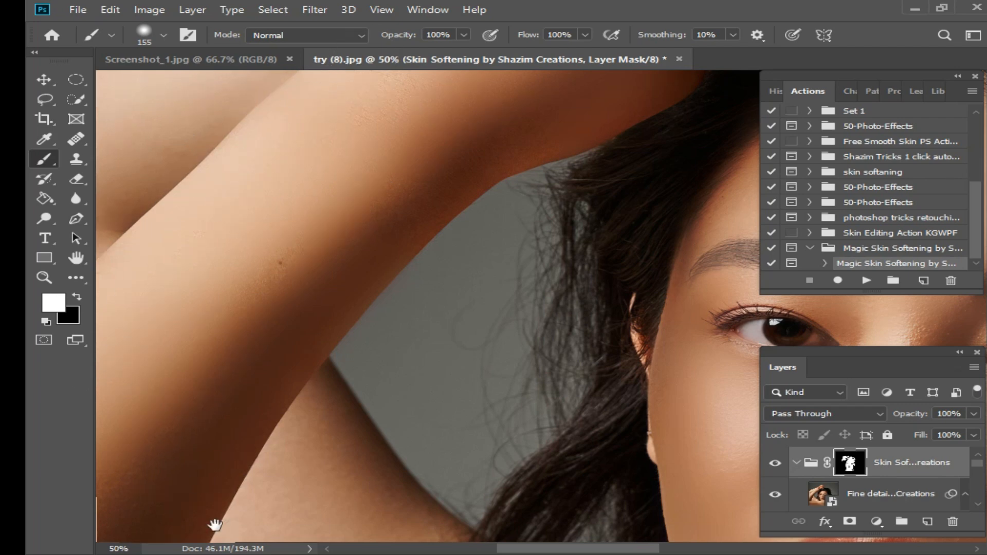
left_click_drag(215, 526, 188, 254)
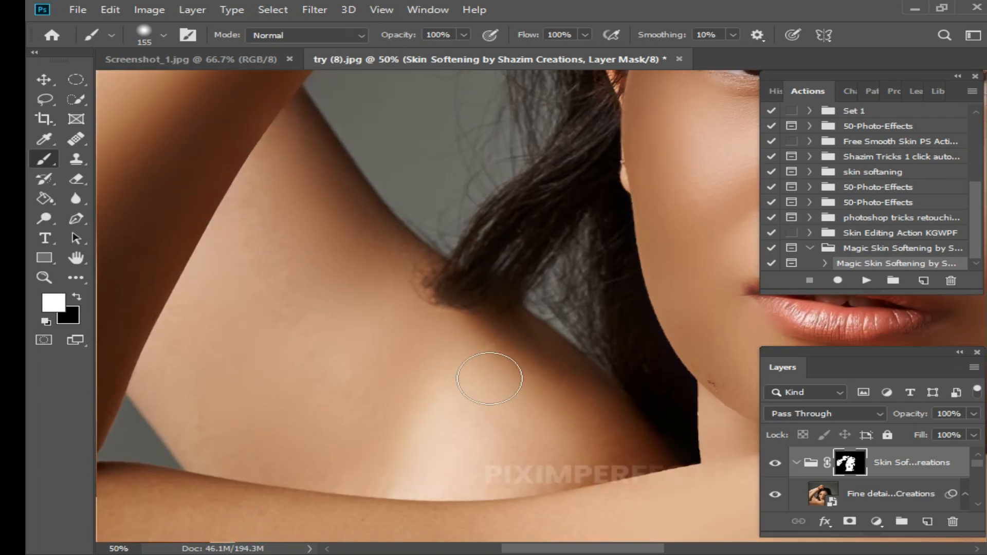
left_click_drag(609, 341, 439, 412)
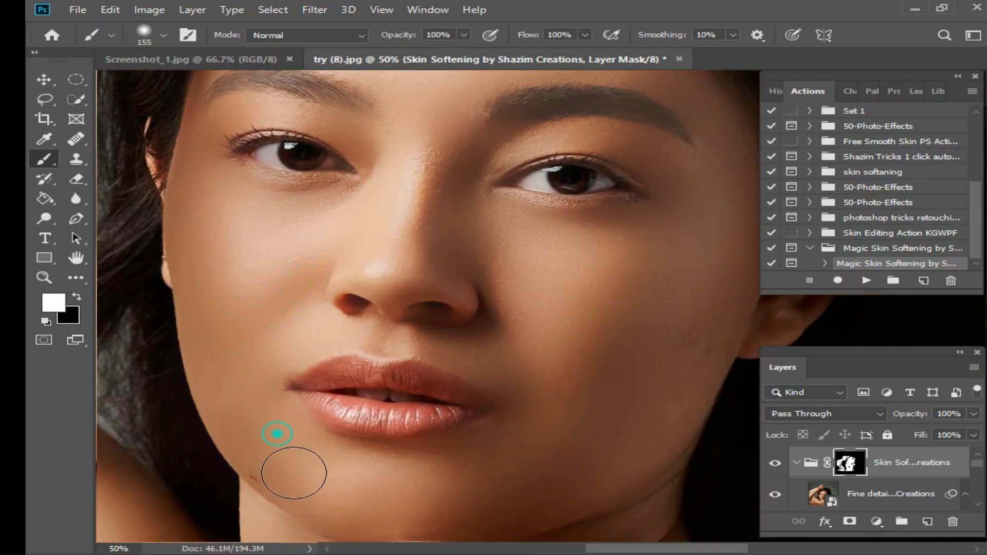
Paint white on the mask over the nose, cheeks and between the brows
left_click(477, 298, "ctrl")
left_click(536, 370)
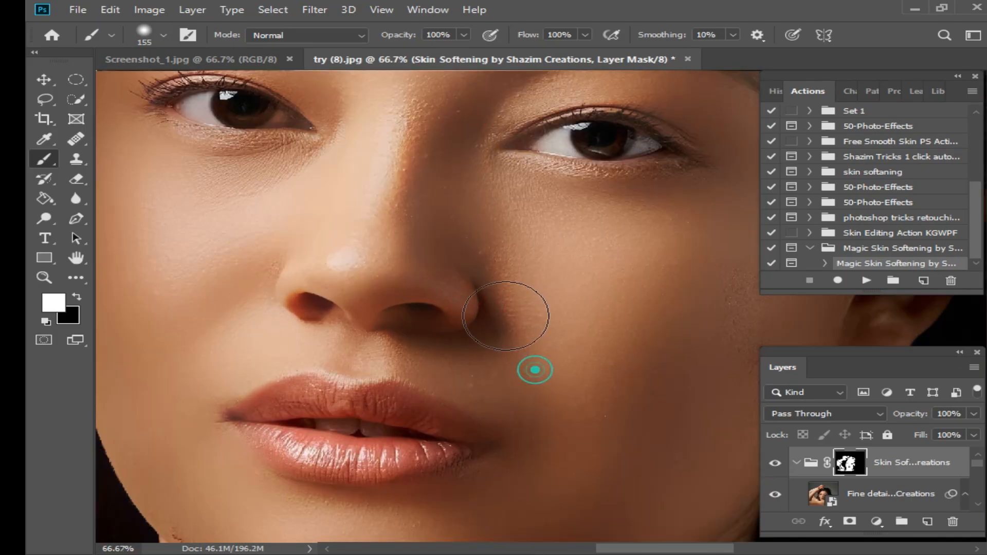
left_click_drag(371, 178, 372, 335)
mouse_move(412, 278)
left_mouse_down()
mouse_move(405, 354)
mouse_move(389, 338)
mouse_move(432, 256)
left_mouse_up()
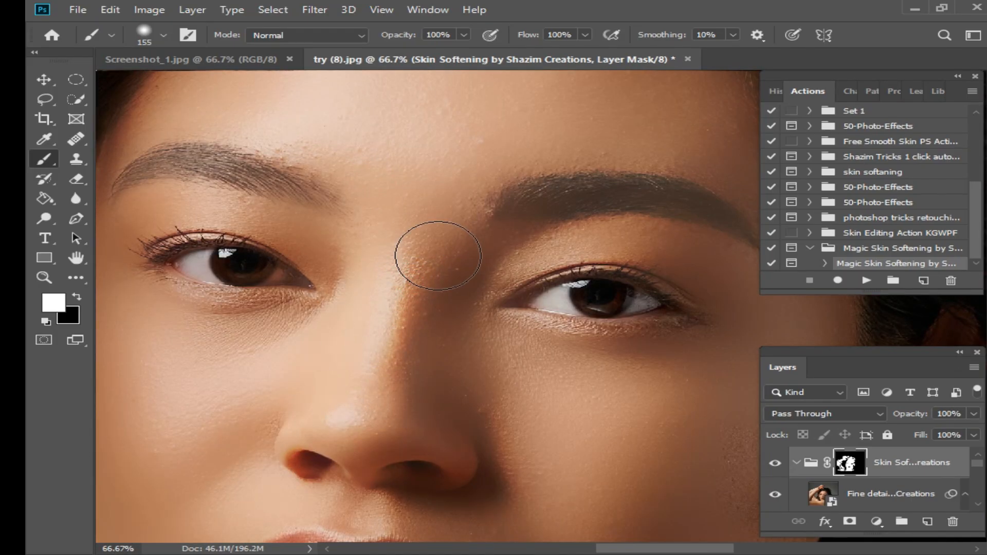
left_click(445, 318, "ctrl")
left_click_drag(486, 310, 483, 288)
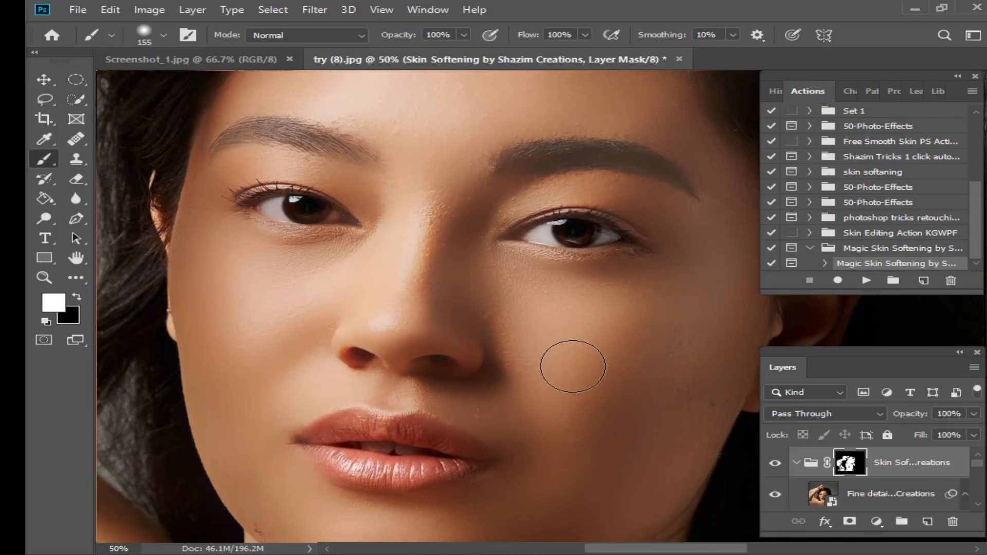
scroll(492, 259, "up", 1)
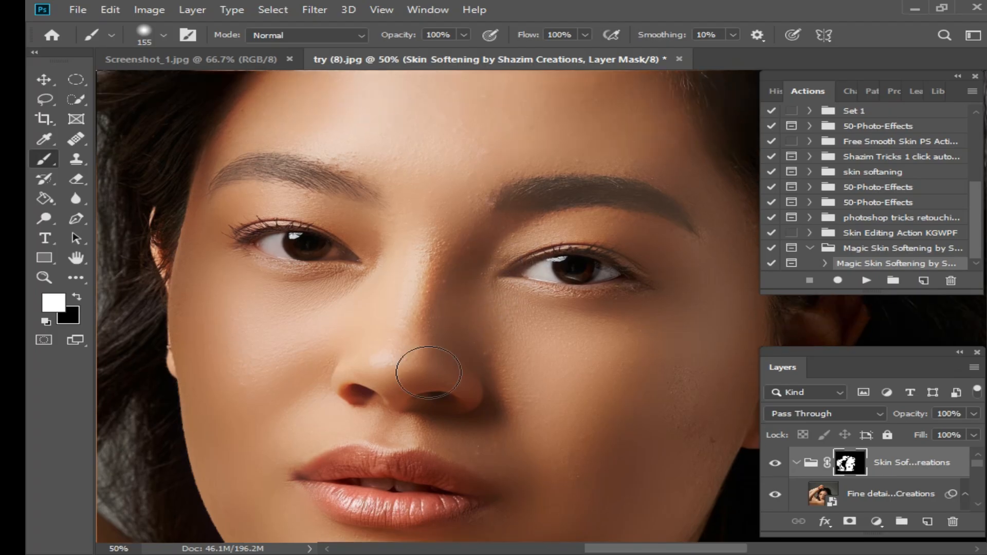
key("ctrl+minus")
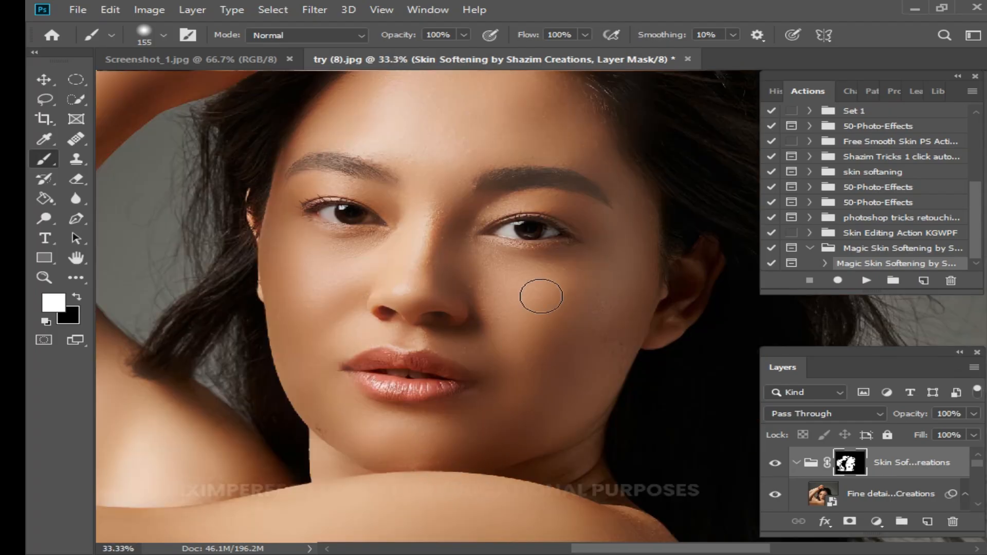
Merge all visible layers into one and duplicate the merged layer
left_click_drag(890, 358, 888, 329)
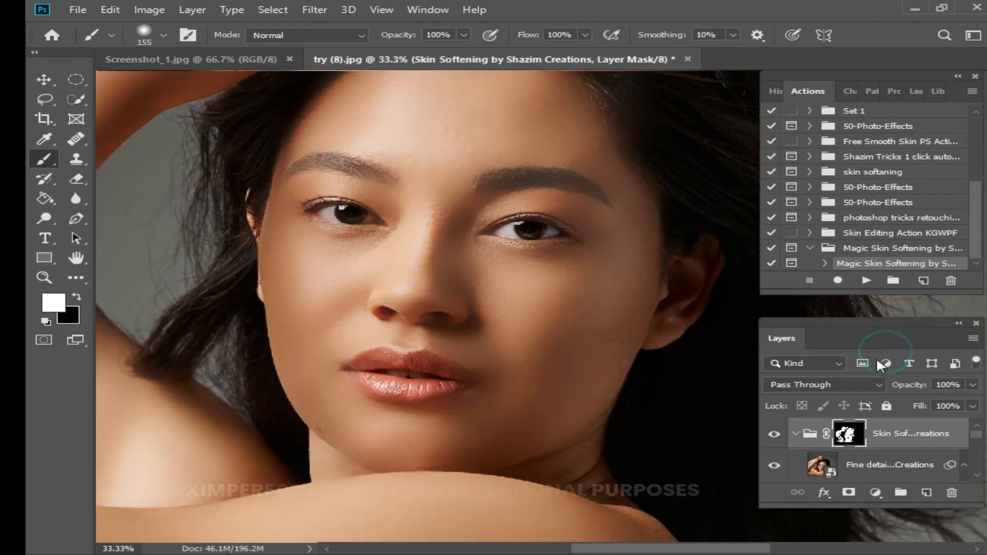
key("ctrl+shift+e")
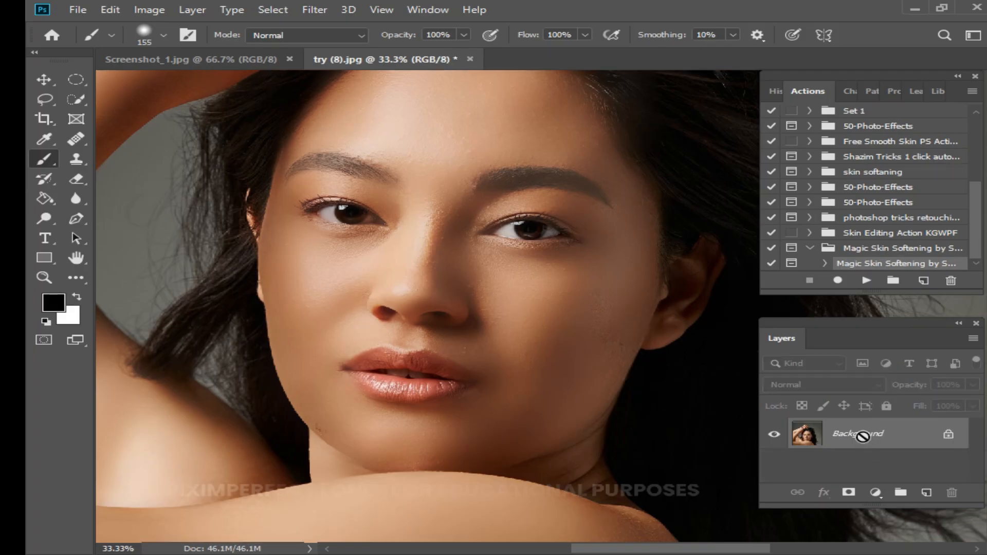
key("ctrl+j")
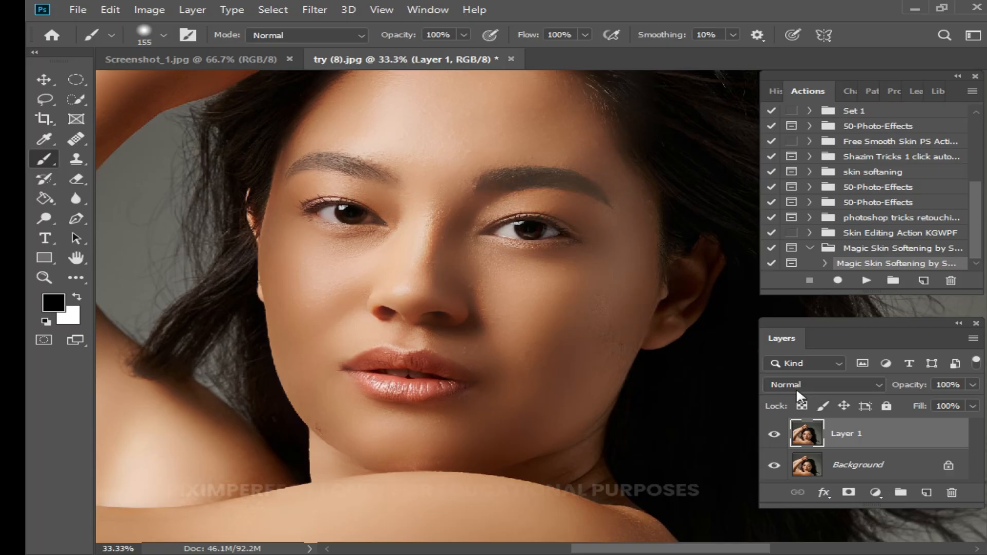
Set the duplicate layer's blend mode to Screen with a fill of 23%
left_click(829, 386)
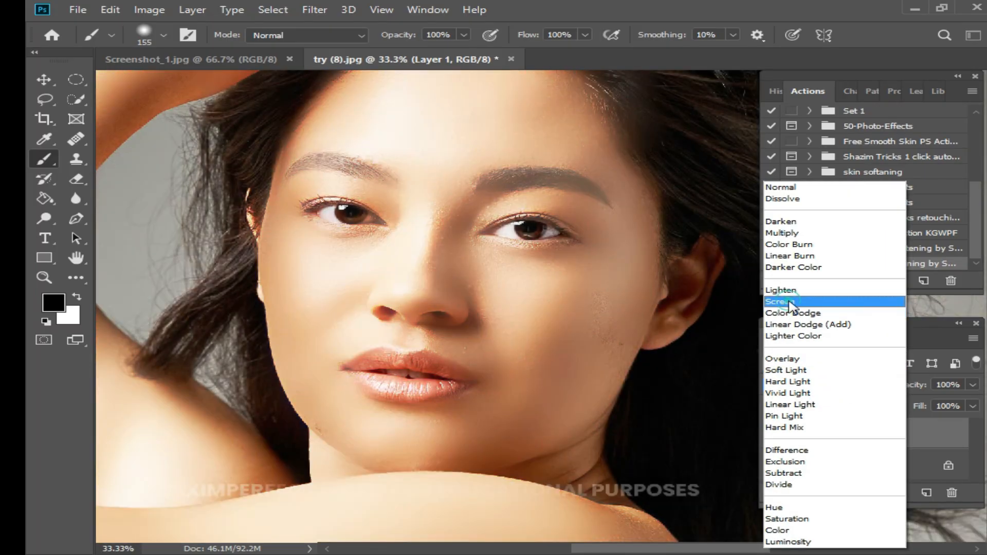
left_click(790, 303)
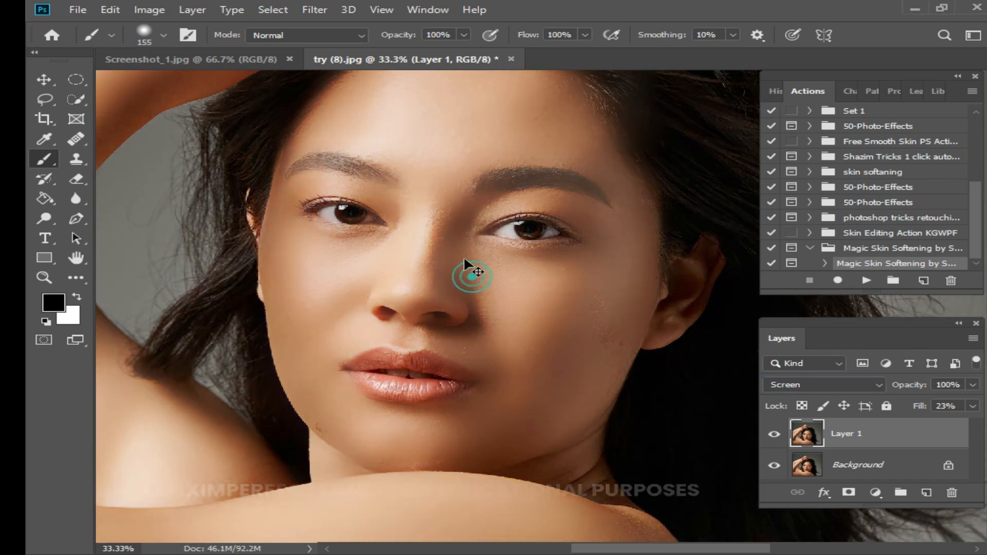
left_click(448, 248, "ctrl")
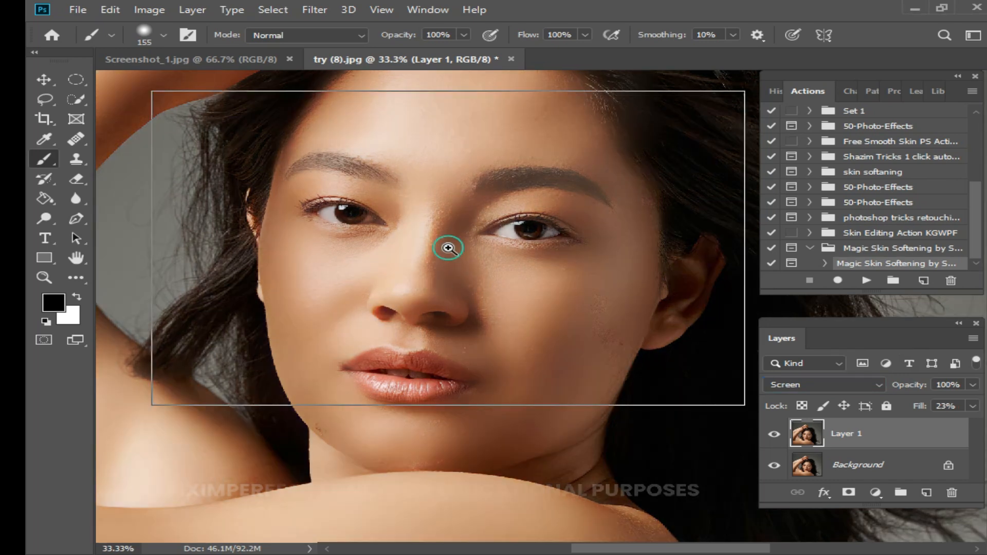
Zoom in to inspect the skin on the forehead and face
left_click(484, 259, "ctrl")
left_click_drag(507, 391, 490, 206)
left_click_drag(553, 344, 581, 415)
left_click(518, 279, "alt")
left_click_drag(497, 153, 492, 267)
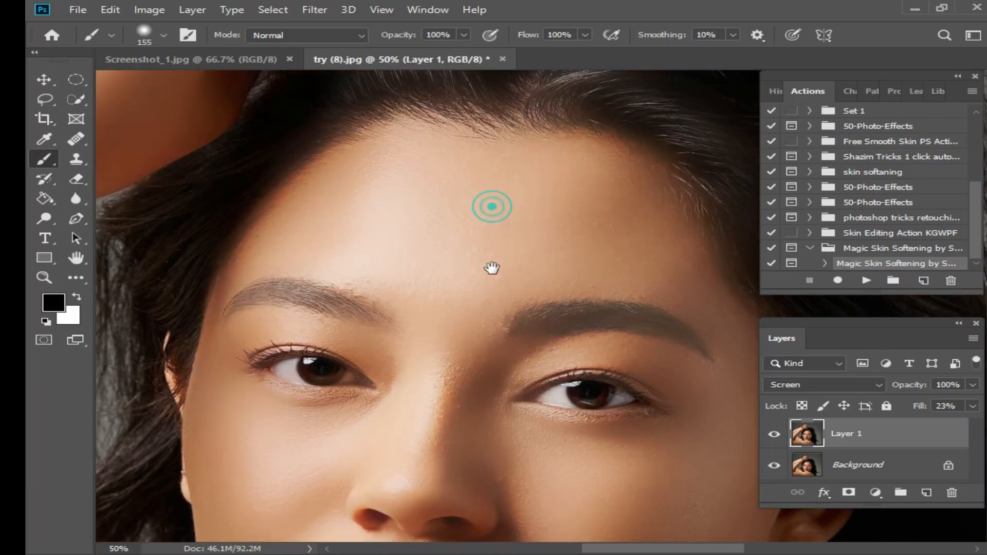
Switch to Screenshot_1.jpg, run the Magic Skin Softening action, and adjust the Surface Blur threshold
left_click(224, 64)
key("ctrl+plus")
left_click(548, 302, "ctrl")
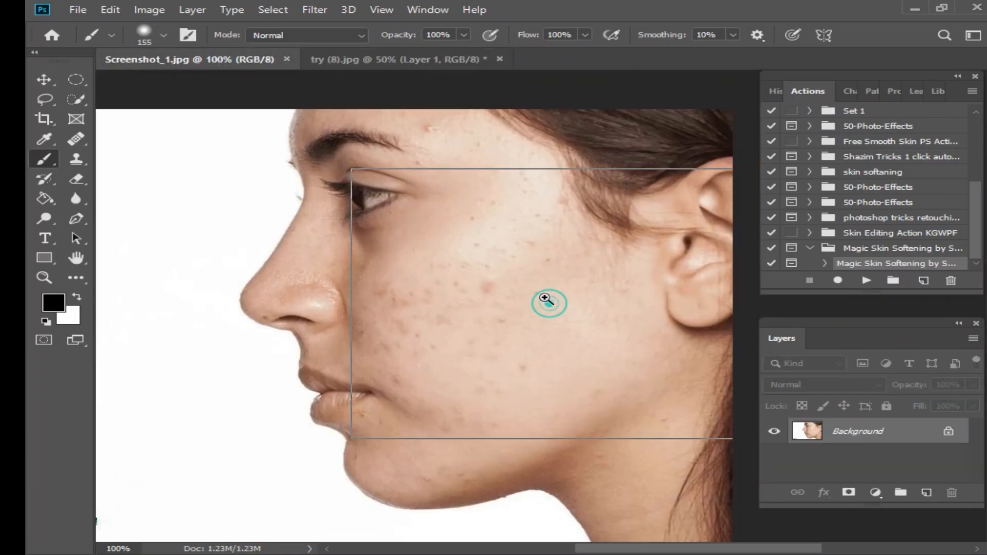
left_click_drag(433, 346, 464, 291)
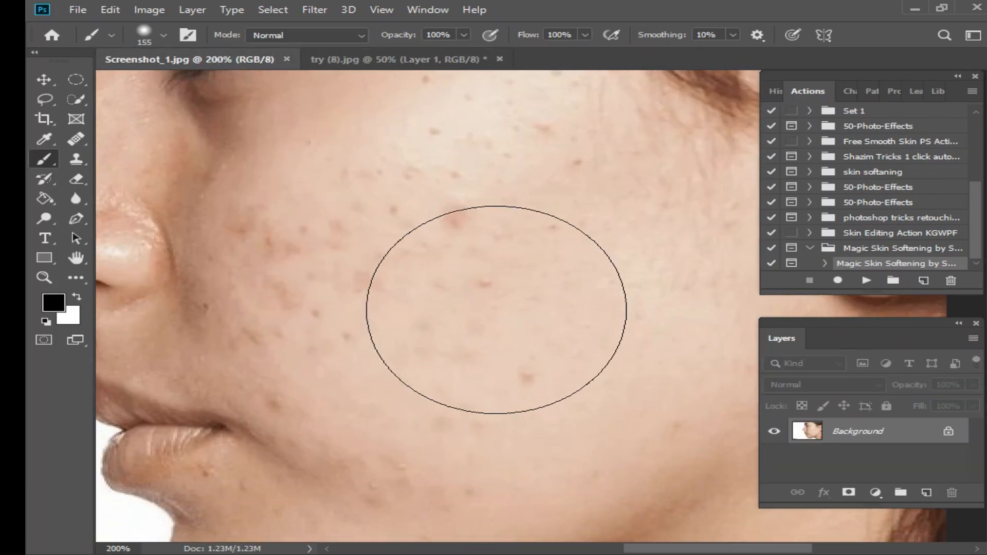
scroll(540, 293, "up", 1)
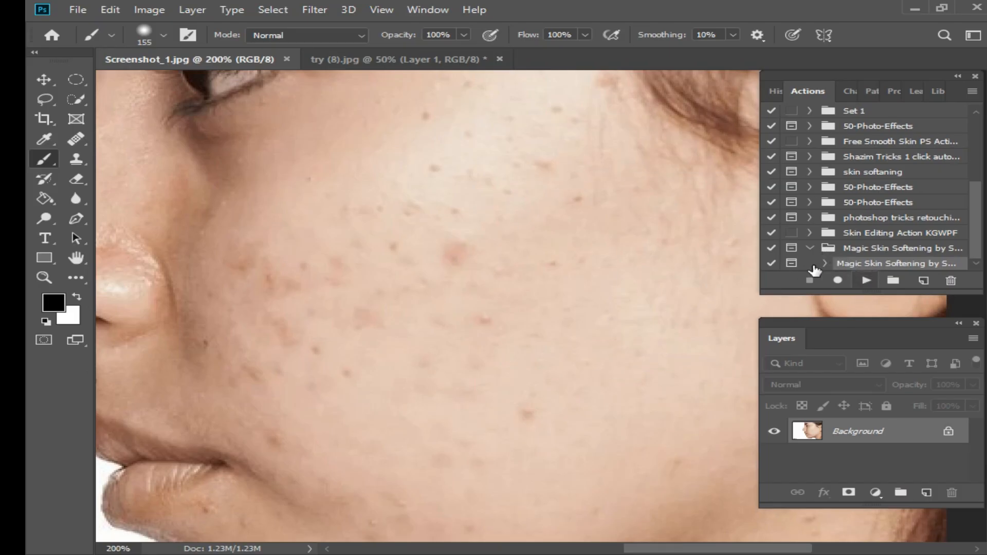
left_click(867, 280)
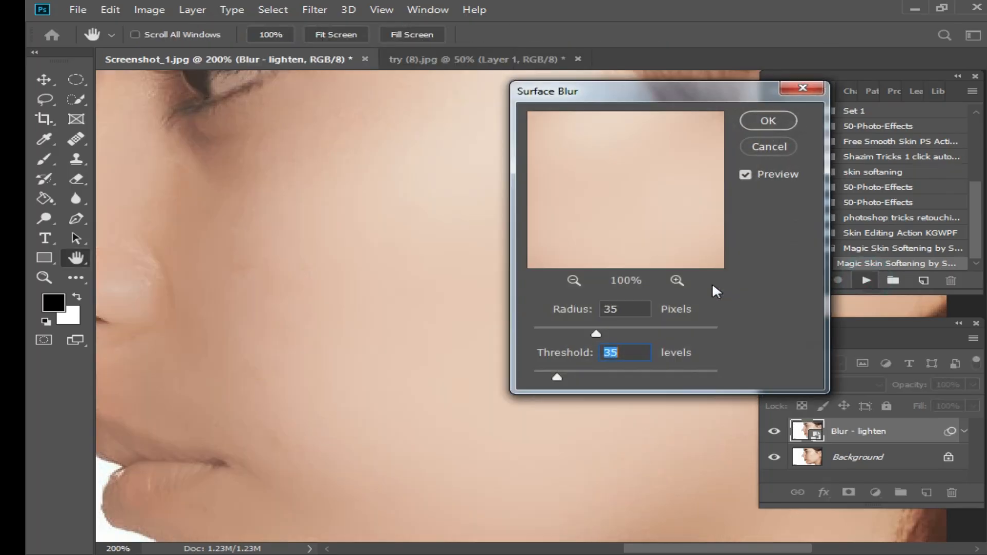
mouse_move(619, 92)
left_mouse_down()
mouse_move(720, 108)
mouse_move(629, 104)
left_mouse_up()
left_click_drag(610, 344, 587, 344)
left_click(778, 130)
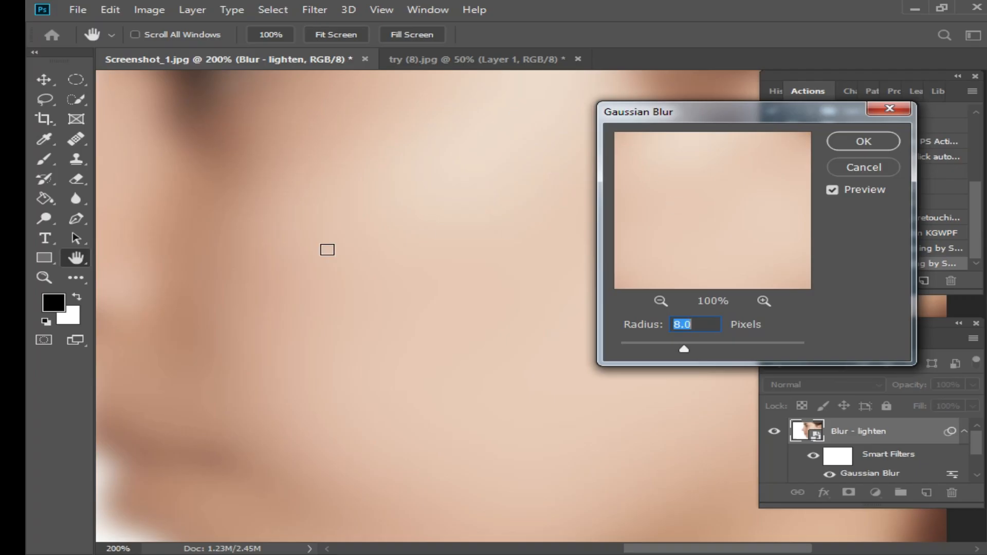
Set the action's Gaussian Blur radius to 0.6 pixels and continue the action to its end
left_click_drag(684, 354, 587, 345)
left_click_drag(739, 353, 634, 353)
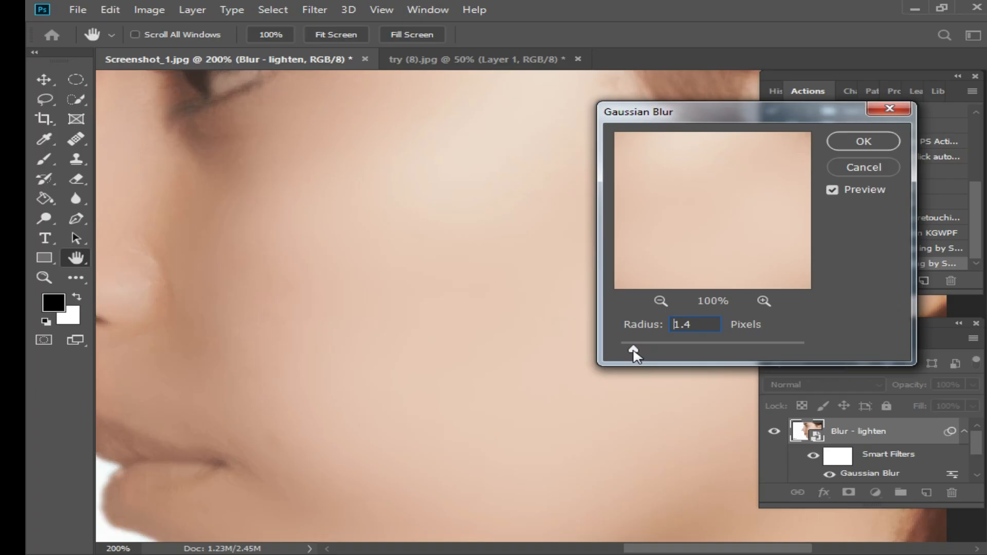
left_click(885, 147)
left_click(546, 297)
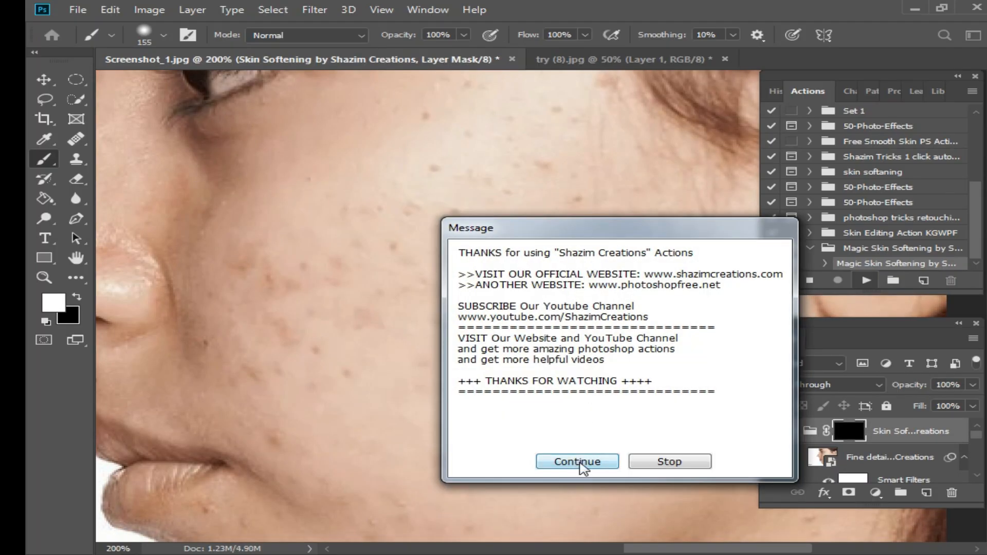
left_click(580, 464)
Set the brush size to 62 px for painting on the Skin Softening group mask
left_click(542, 295, "alt")
left_click_drag(520, 312, 519, 299)
left_click(528, 293, "ctrl")
right_click(521, 286)
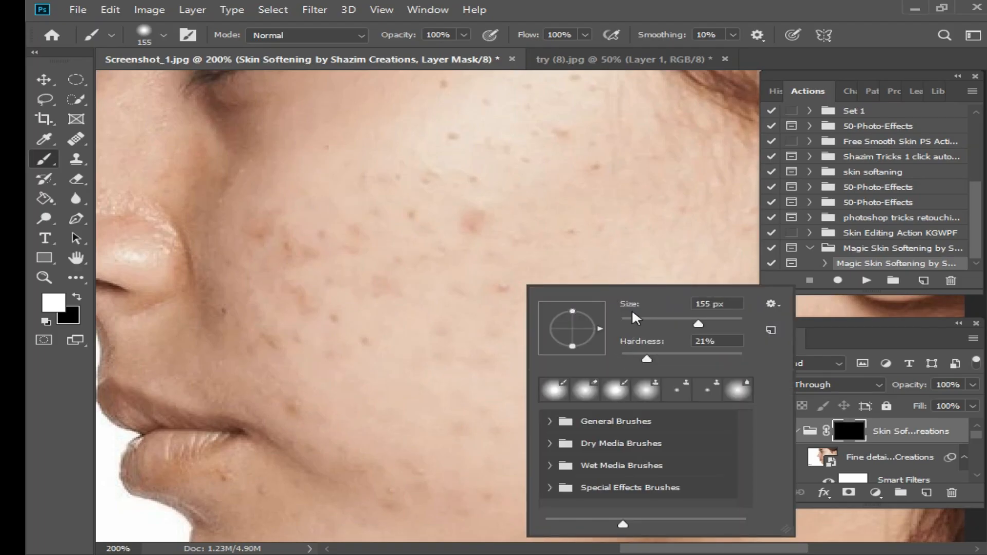
left_click(658, 321)
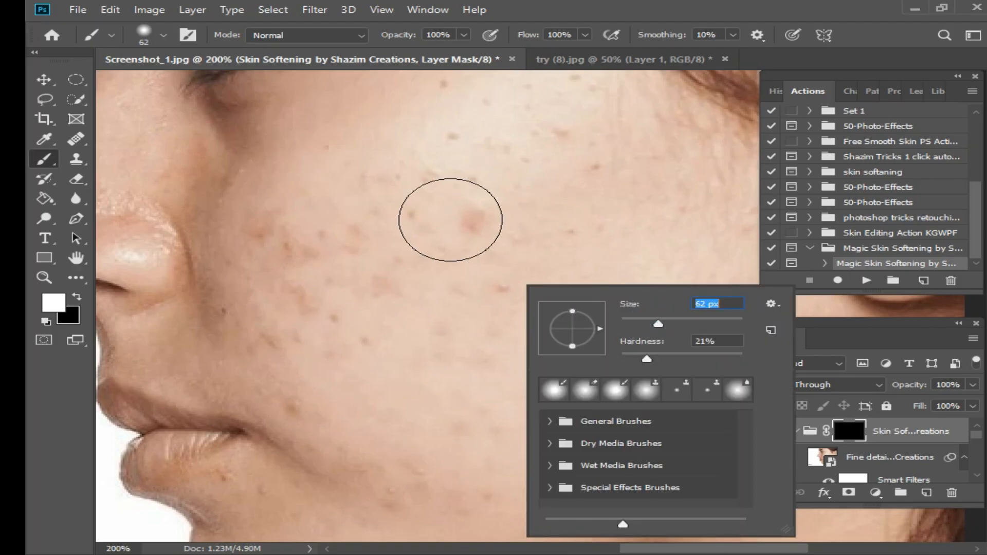
Paint white on the mask over the cheek and jawline skin
mouse_move(498, 231)
left_mouse_down()
mouse_move(443, 333)
mouse_move(585, 186)
mouse_move(595, 68)
left_mouse_up()
mouse_move(308, 478)
left_mouse_down()
mouse_move(397, 369)
mouse_move(273, 278)
mouse_move(309, 419)
left_mouse_up()
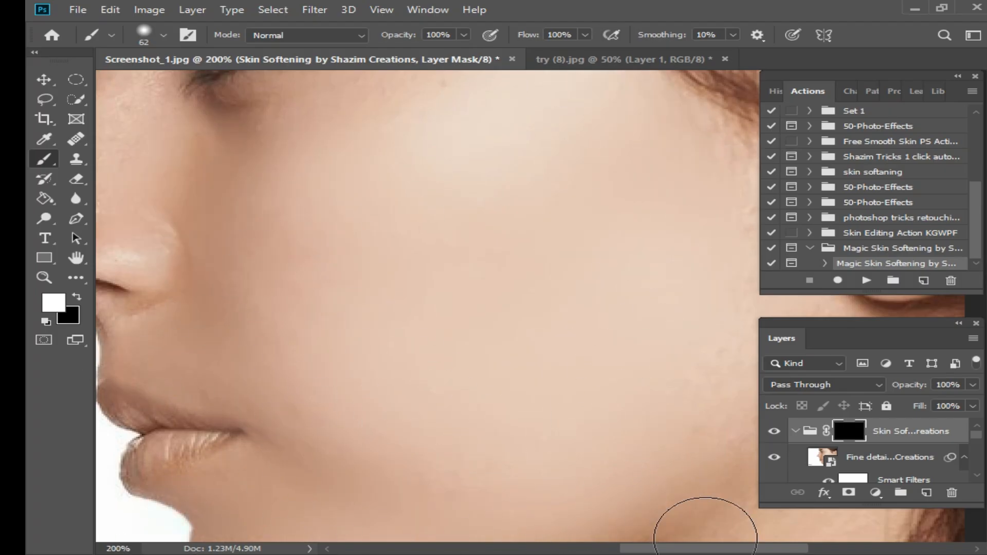
left_click_drag(708, 233, 499, 285)
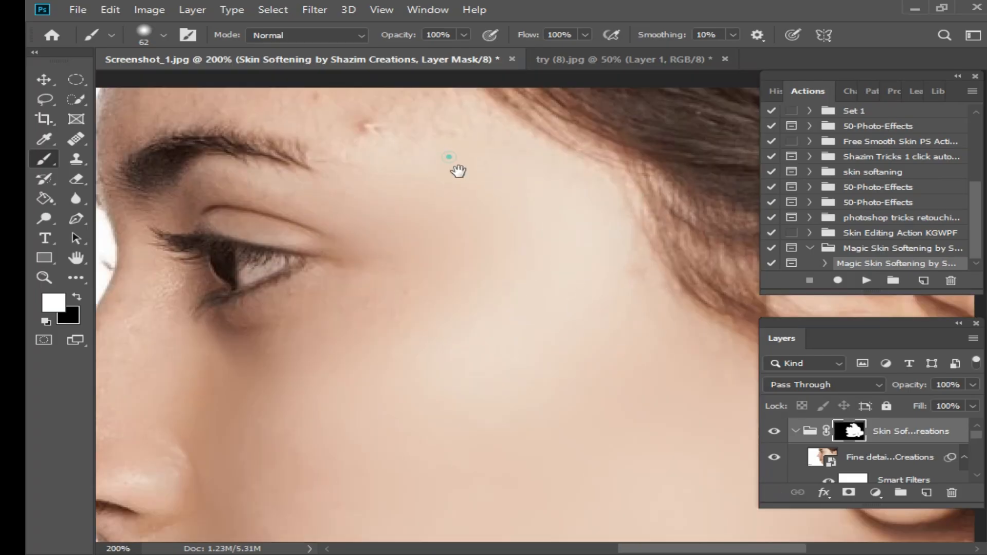
left_click_drag(449, 157, 566, 298)
left_click_drag(415, 249, 236, 264)
left_click_drag(258, 397, 293, 285)
left_click_drag(341, 218, 448, 224)
left_click_drag(301, 272, 314, 425)
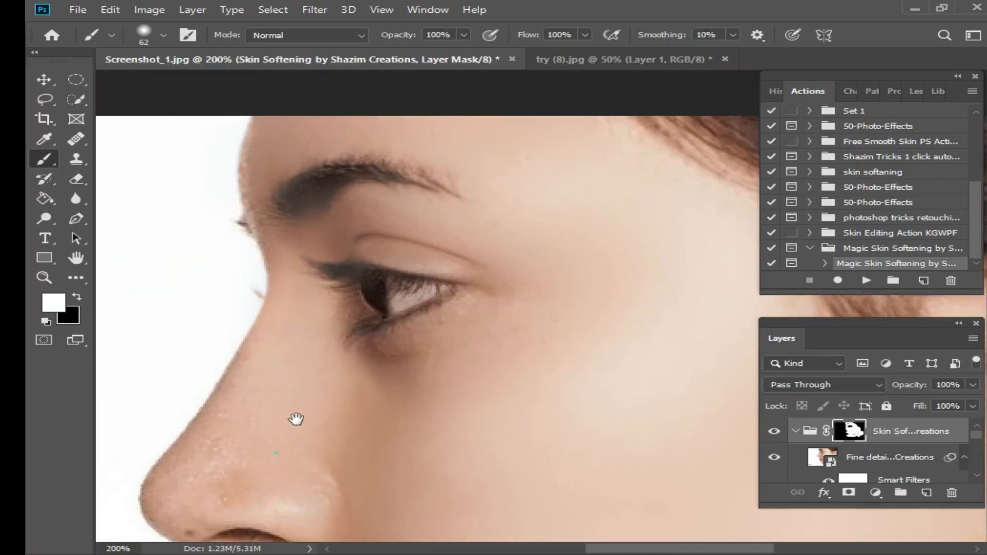
Paint white on the mask over the nose, the cheek near the ear and the lower jaw
left_click_drag(296, 419, 303, 267)
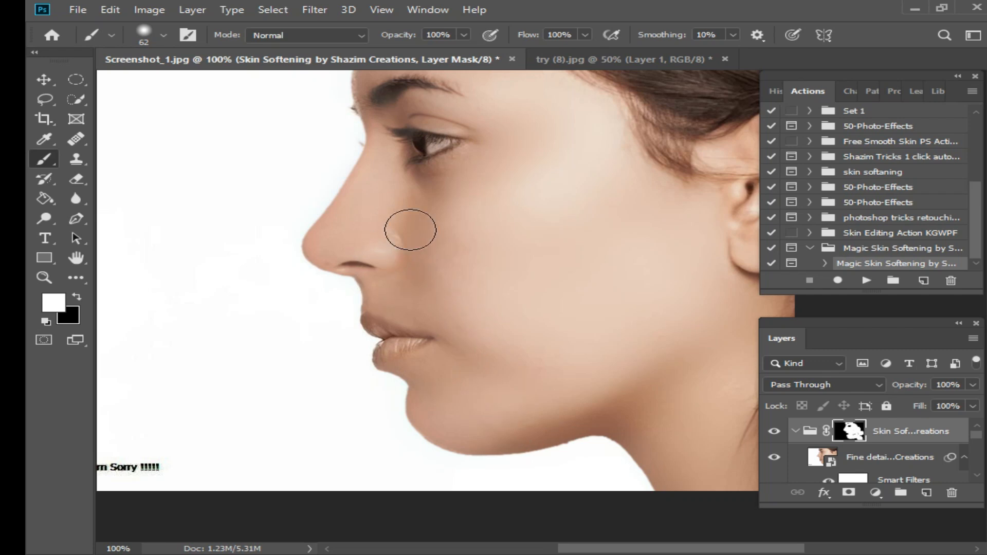
mouse_move(429, 267)
left_mouse_down()
mouse_move(541, 215)
mouse_move(632, 248)
mouse_move(640, 267)
left_mouse_up()
mouse_move(518, 203)
left_mouse_down()
mouse_move(439, 208)
mouse_move(456, 312)
left_mouse_up()
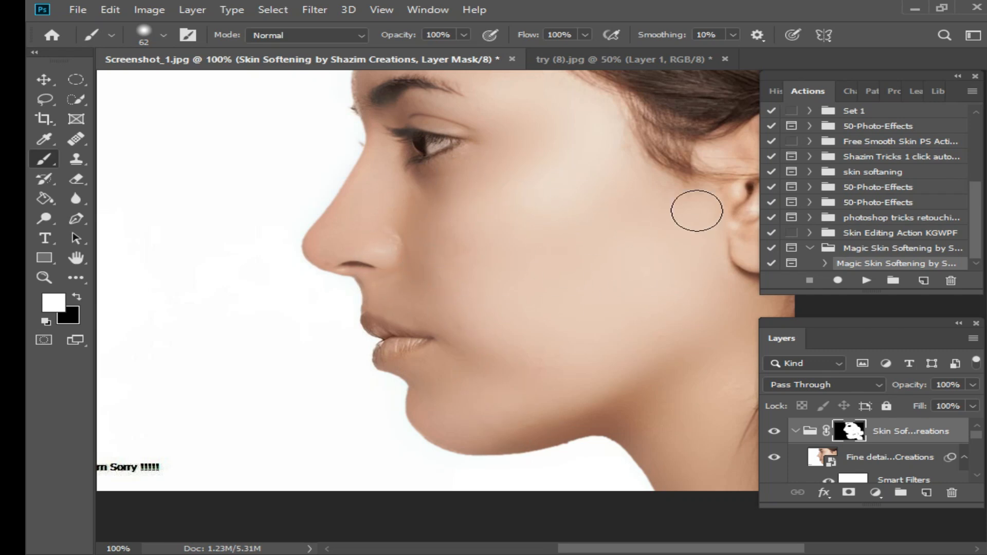
left_click_drag(571, 309, 547, 250)
mouse_move(483, 240)
left_mouse_down()
mouse_move(474, 320)
mouse_move(693, 435)
left_mouse_up()
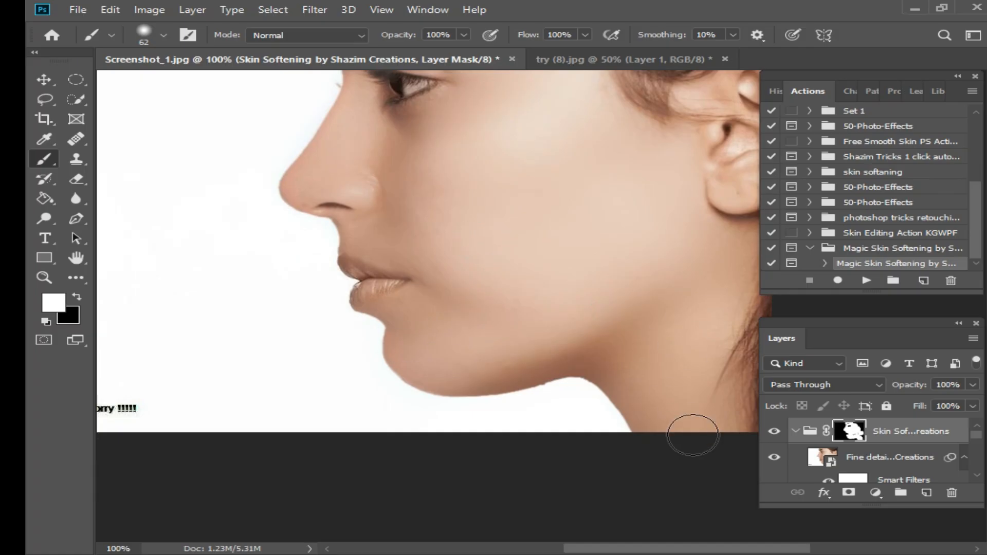
left_click(571, 266, "ctrl")
left_click_drag(482, 215, 466, 370)
left_click_drag(479, 325, 436, 365)
Paint white on the mask over the remaining cheek area and zoom out to view the whole face
scroll(536, 346, "down", 3)
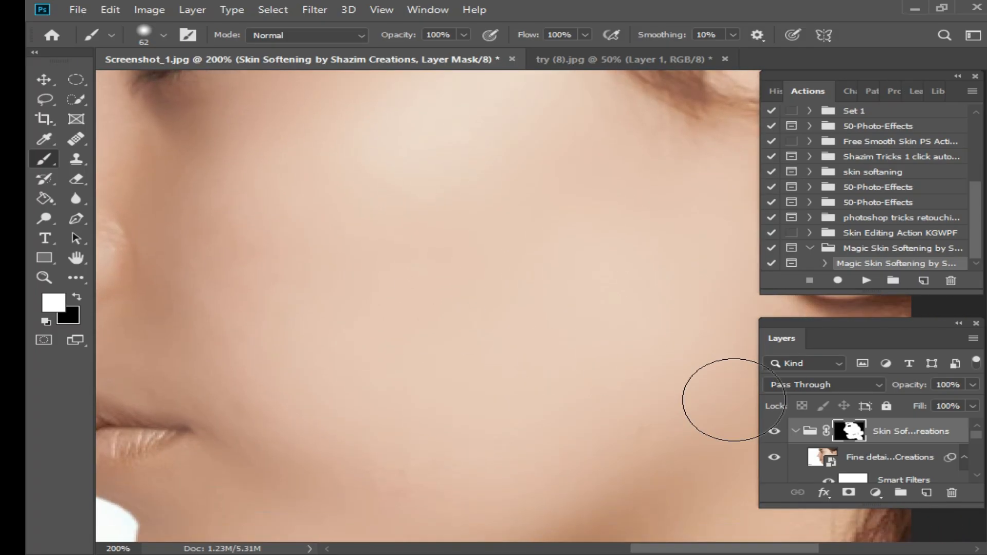
scroll(833, 458, "down", 3)
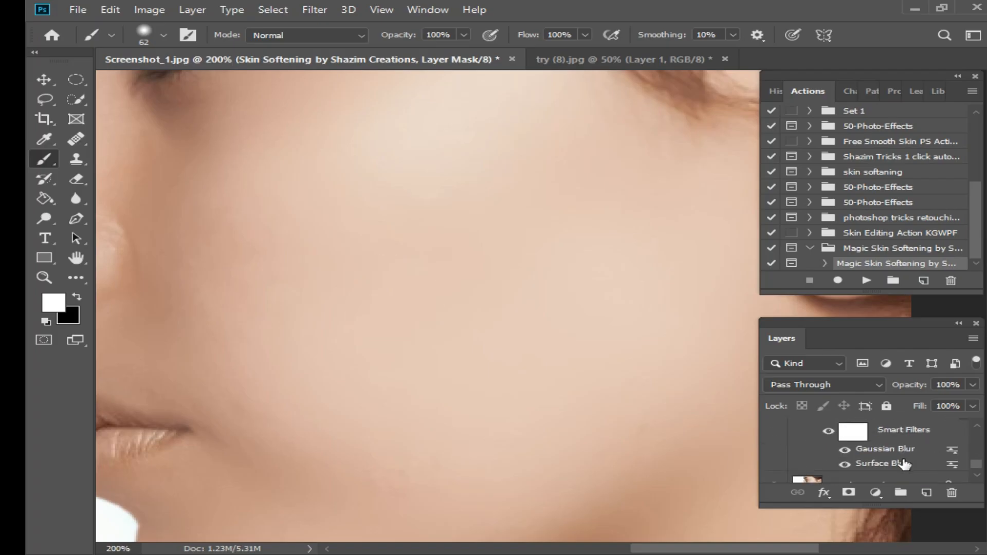
left_click_drag(401, 190, 470, 403)
left_click_drag(508, 457, 463, 308)
left_click(479, 318, "alt")
left_click_drag(479, 384, 532, 412)
left_click(467, 314, "ctrl")
left_click(515, 317, "alt")
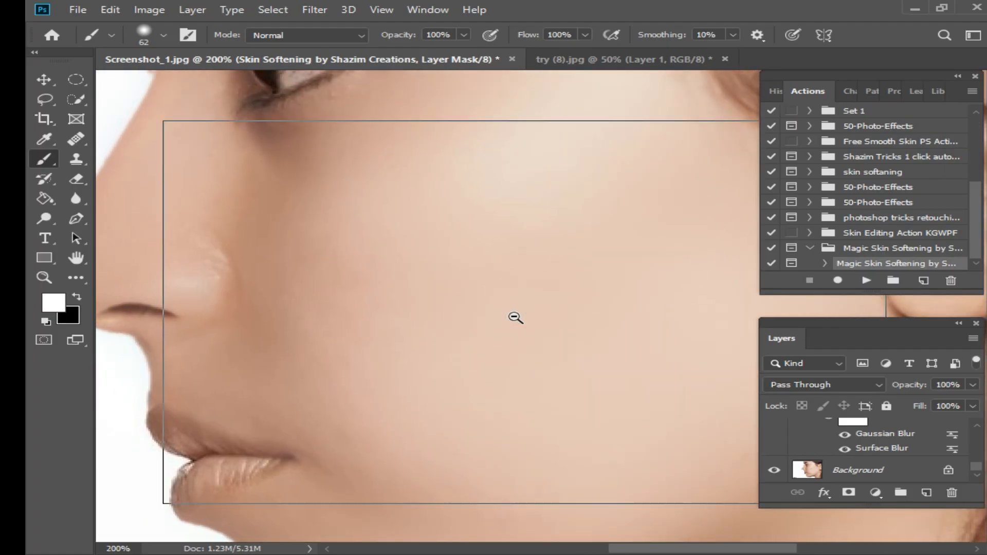
left_click(514, 317, "alt")
scroll(568, 281, "down", 1)
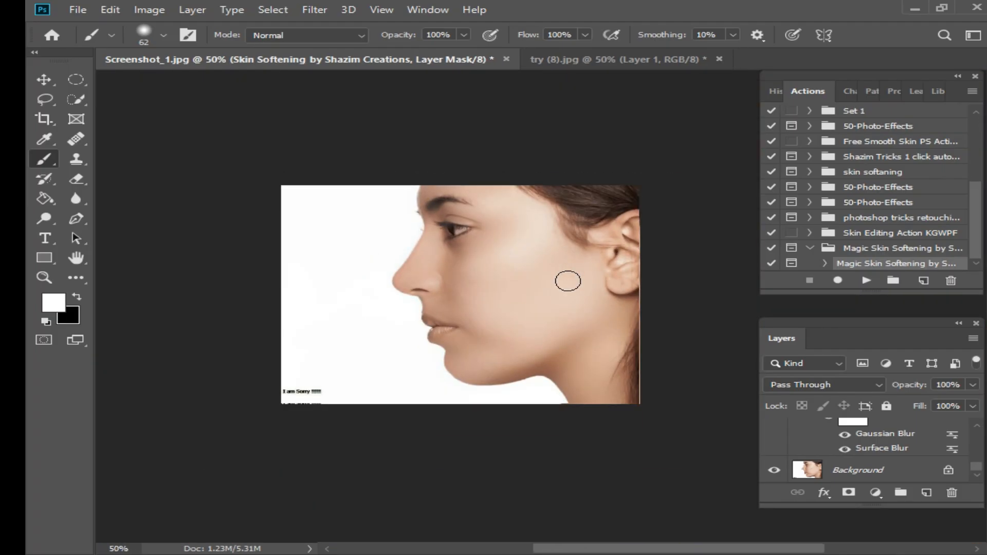
Return to try (8).jpg, swap the foreground and background colours, and float the document in its own window
left_click(632, 60)
key("x")
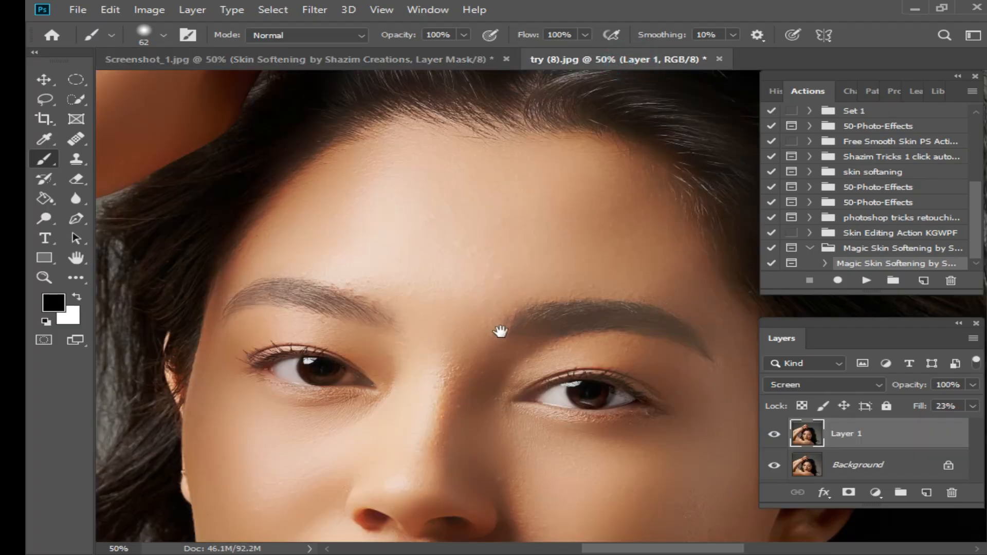
left_click_drag(522, 396, 521, 266)
left_click_drag(502, 339, 486, 280)
left_click(483, 324, "alt")
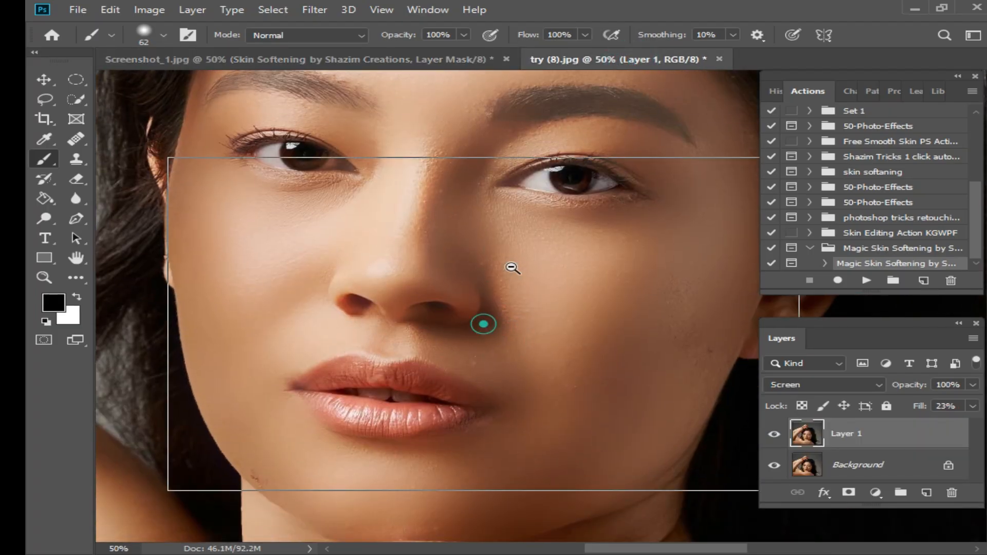
left_click_drag(632, 60, 267, 137)
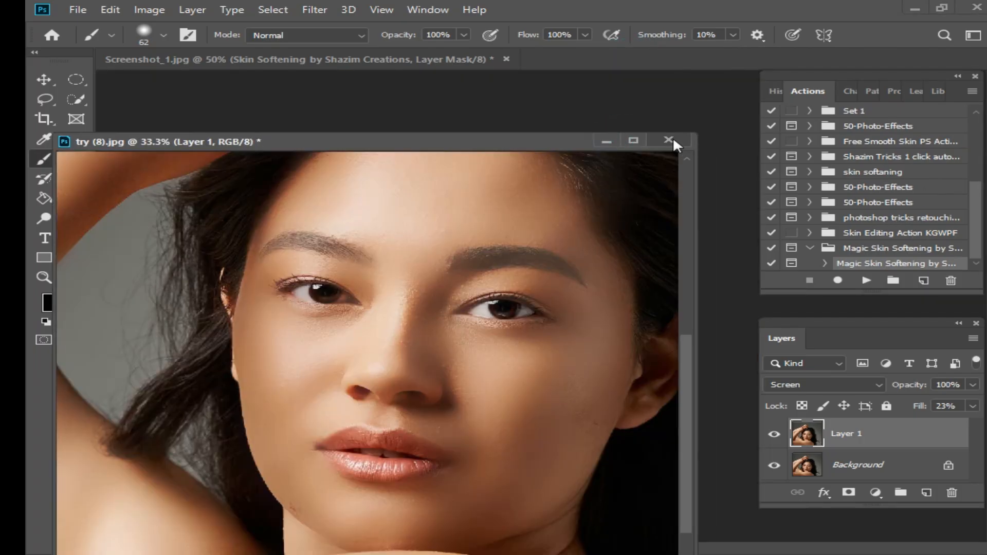
Close the open foto_modelo1-1 documents without saving changes
left_click(712, 59)
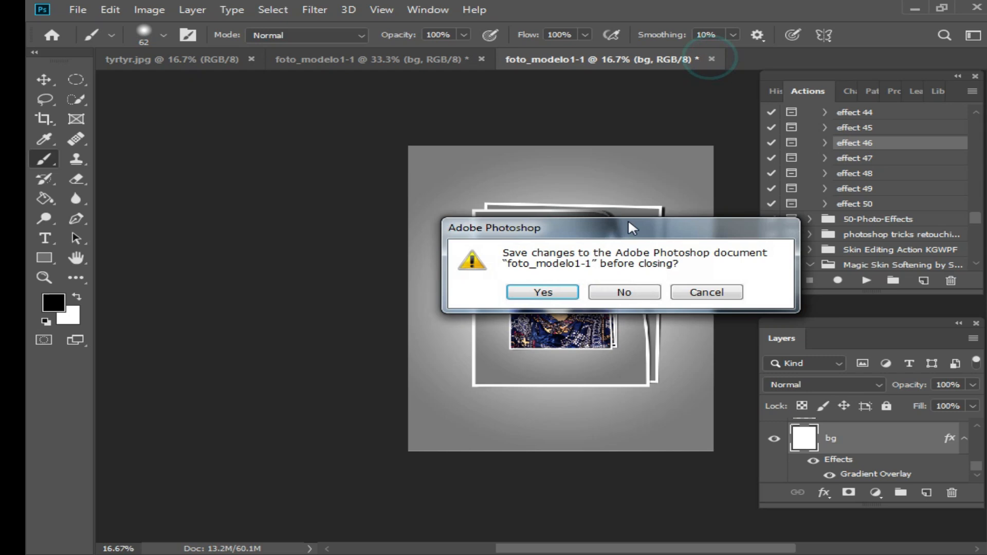
left_click(623, 292)
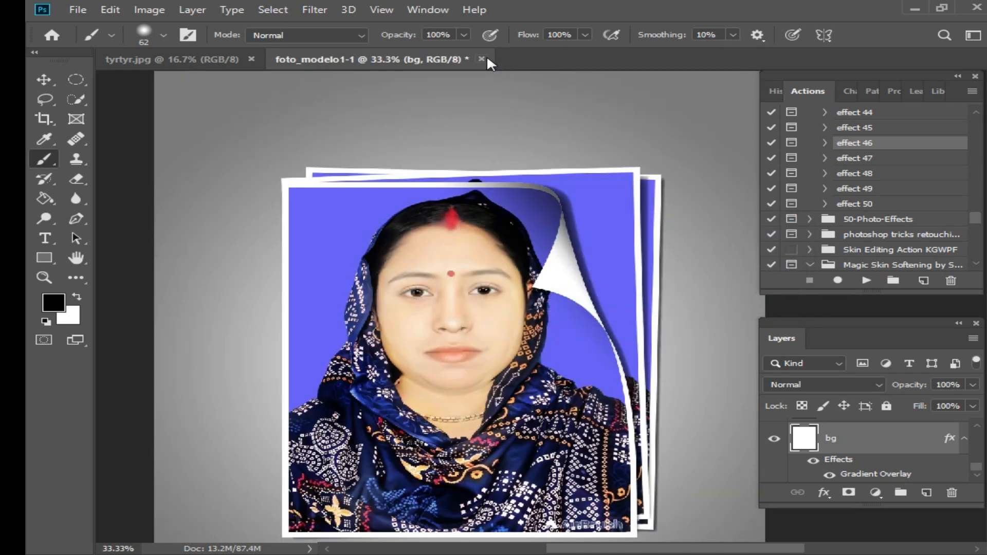
left_click(484, 60)
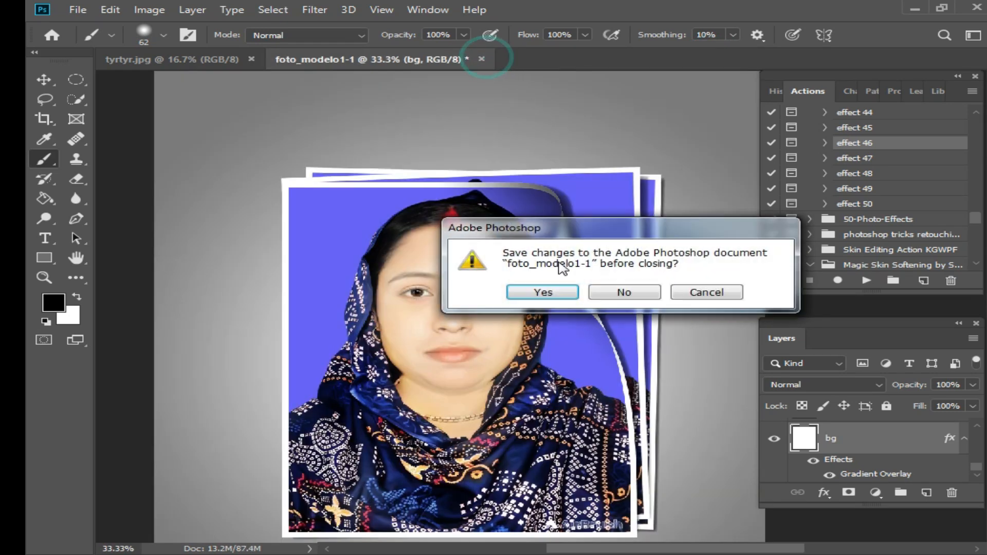
left_click(638, 291)
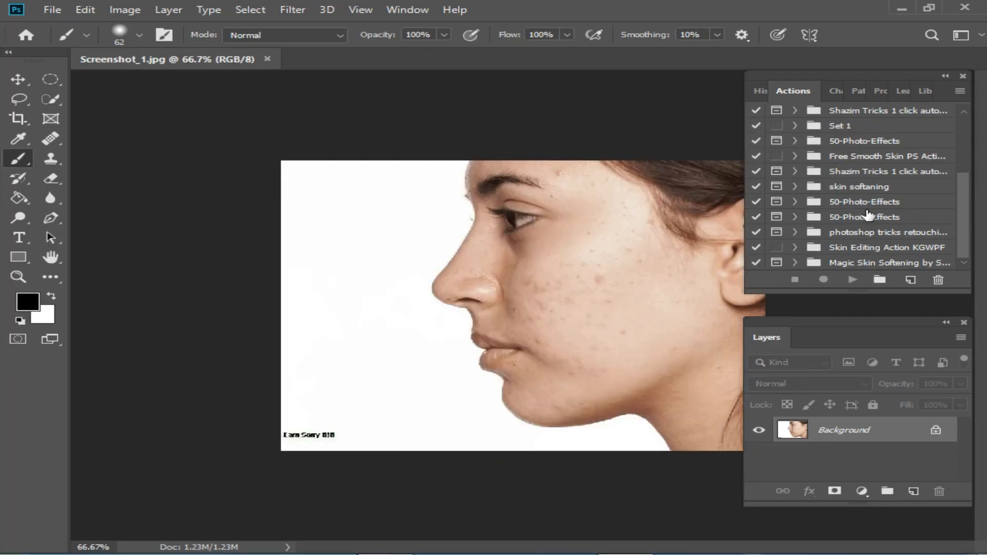
Open the dialog for loading an actions file
scroll(868, 157, "up", 5)
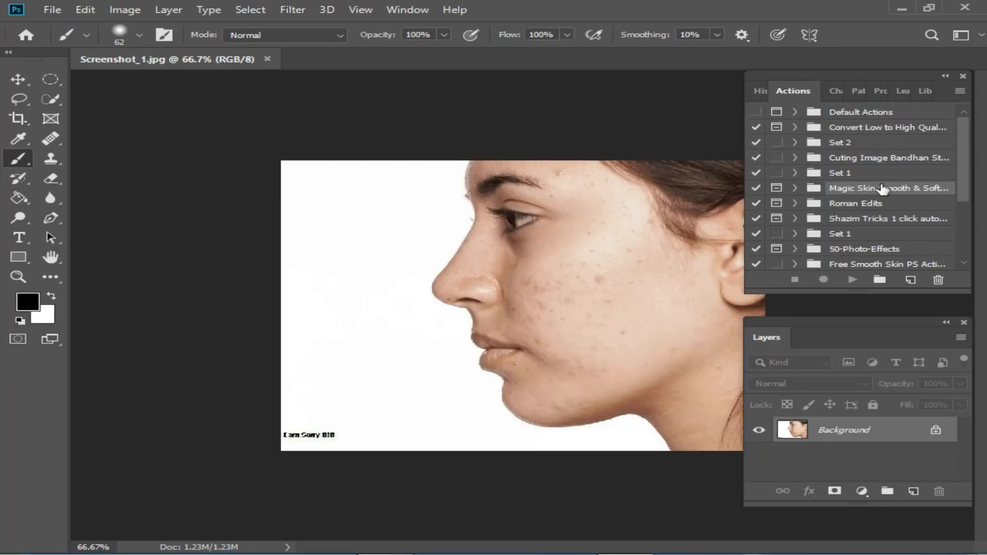
scroll(895, 188, "down", 2)
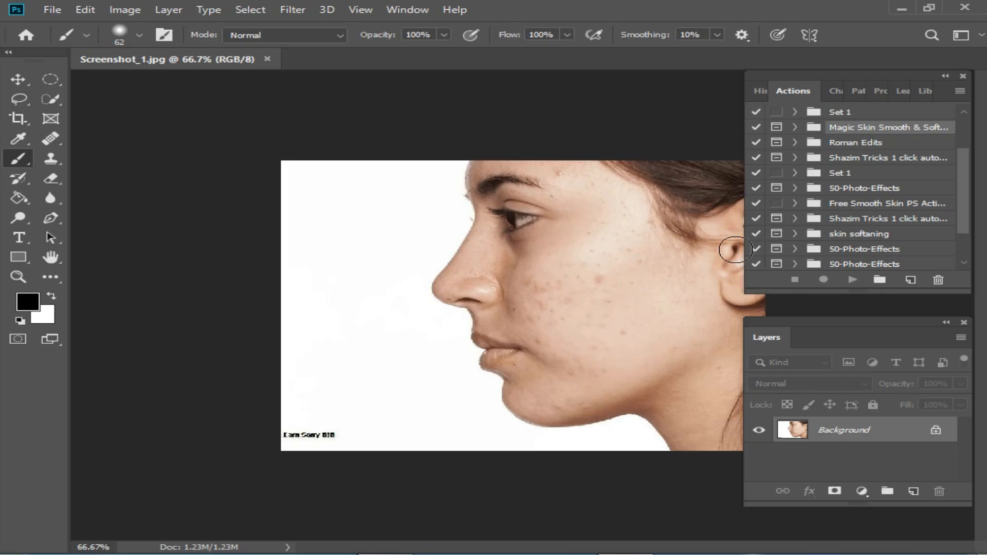
left_click(960, 91)
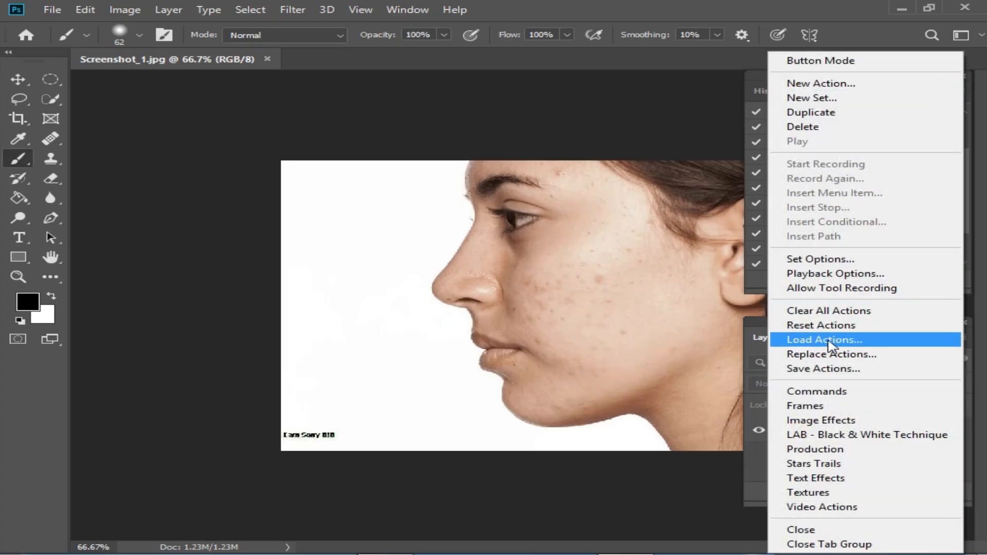
left_click(824, 340)
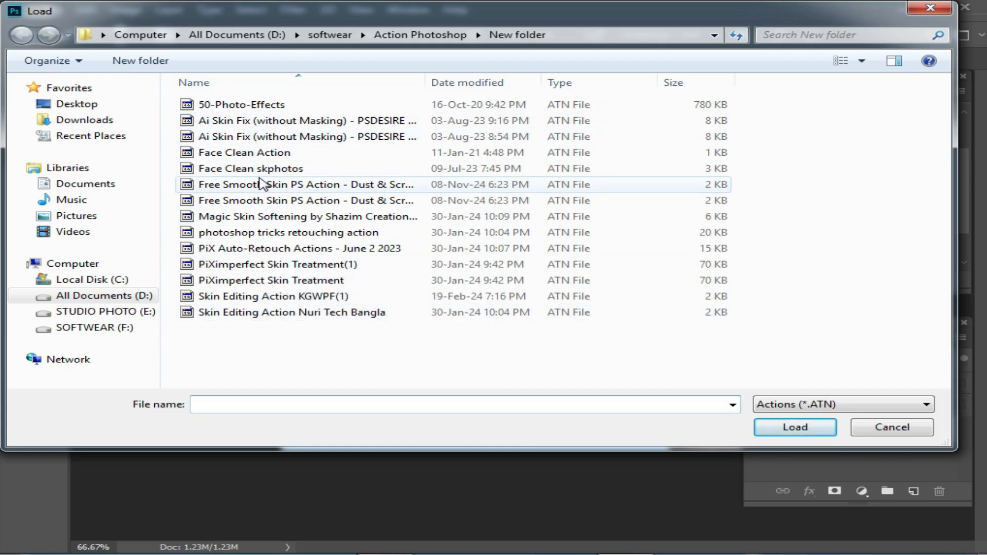
Load the Face Clean Action actions file from the New folder directory
left_click(216, 153)
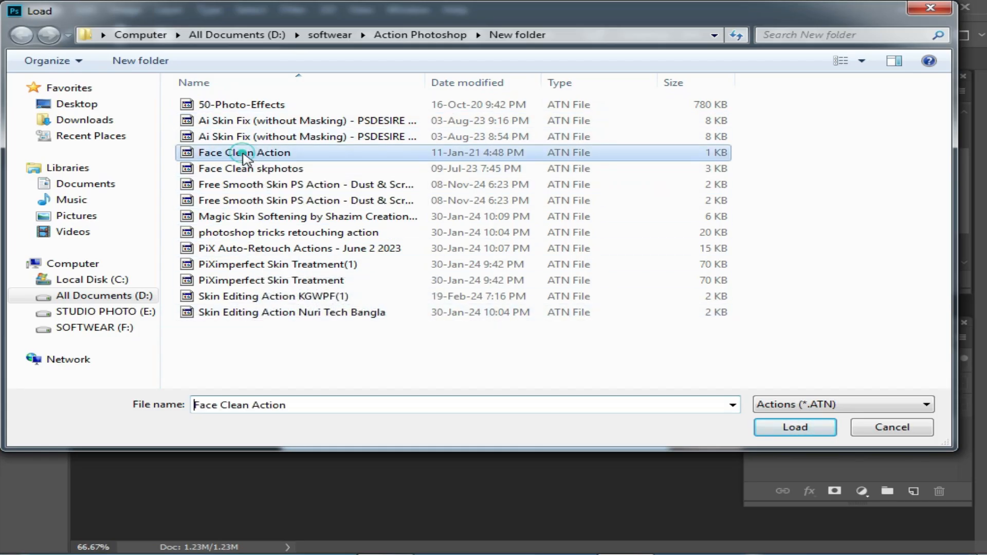
left_click(798, 428)
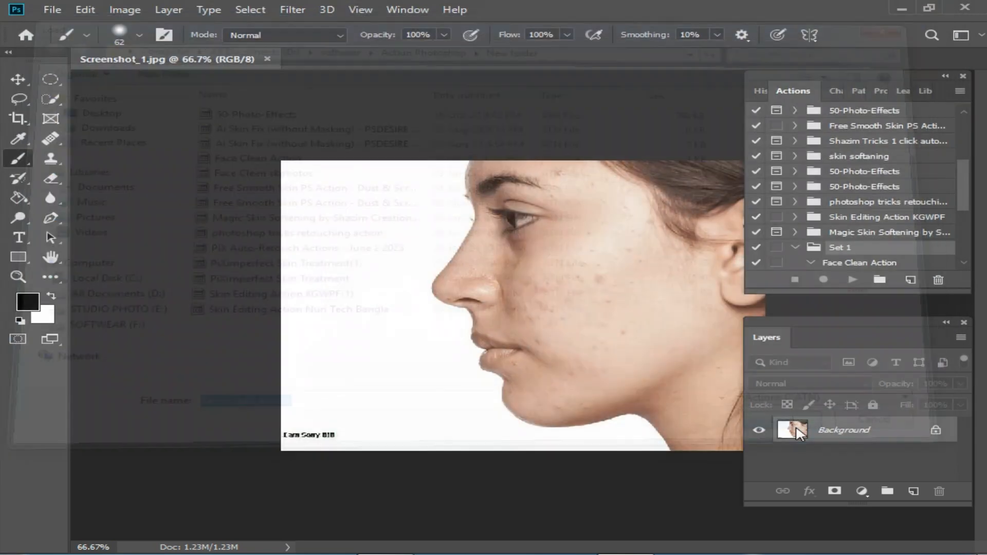
Run the Face Clean Action on Screenshot_1.jpg from the Actions panel
scroll(905, 228, "down", 2)
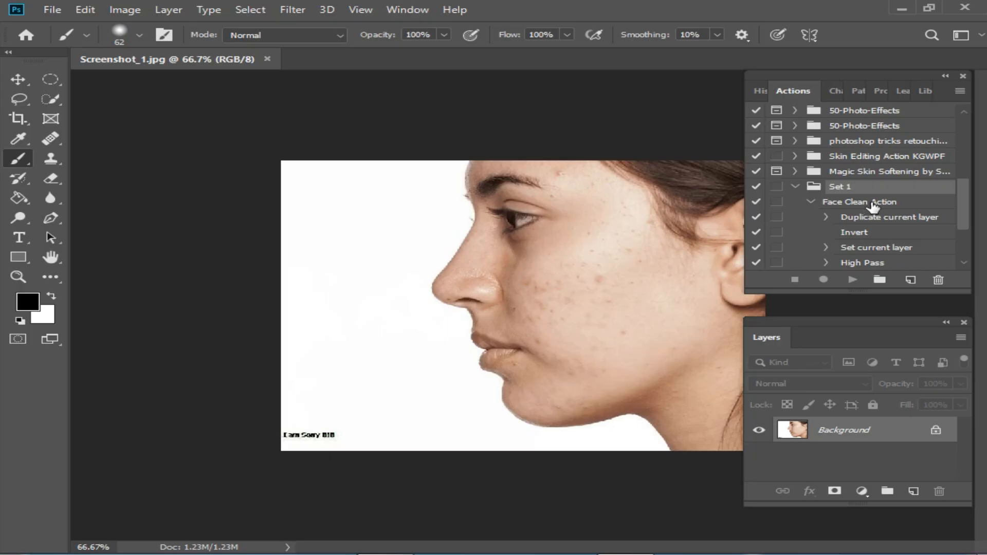
left_click(873, 203)
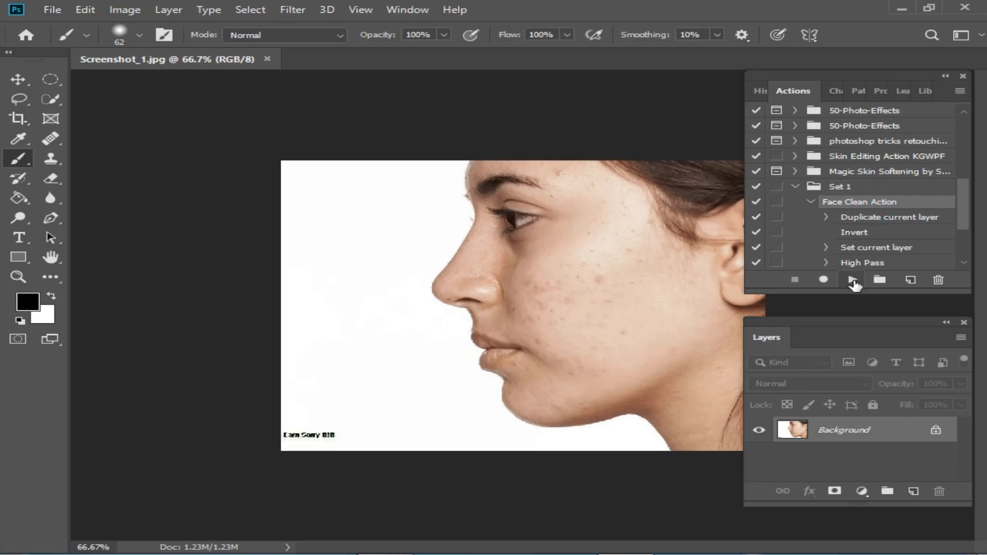
left_click(853, 281)
mouse_move(602, 295)
left_mouse_down()
mouse_move(547, 308)
mouse_move(562, 323)
mouse_move(535, 282)
mouse_move(581, 363)
mouse_move(580, 392)
mouse_move(603, 394)
left_mouse_up()
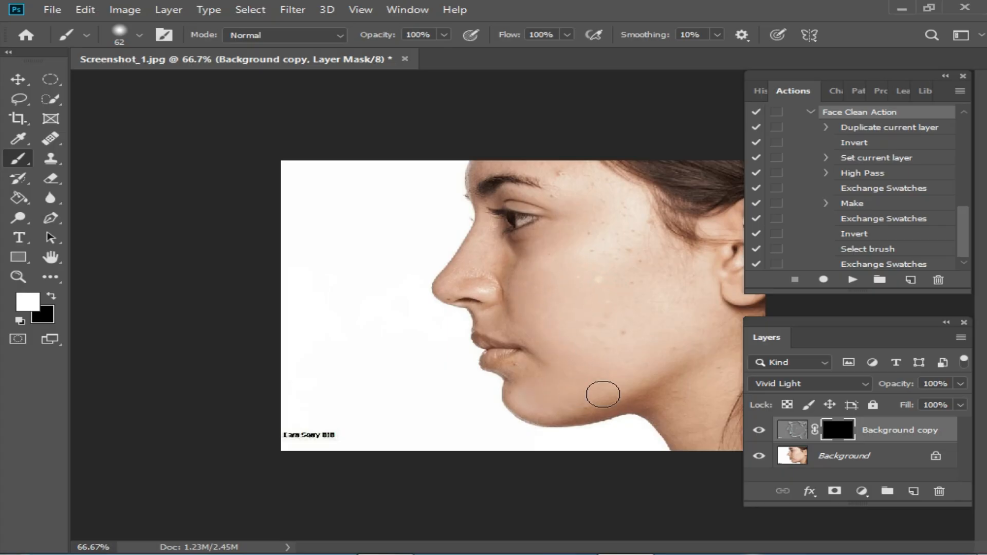
Zoom in on the face and paint white on the layer mask over the nose and cheek, undoing several strokes
left_click(660, 294, "ctrl")
left_click(653, 293, "ctrl")
left_click_drag(594, 283, 567, 283)
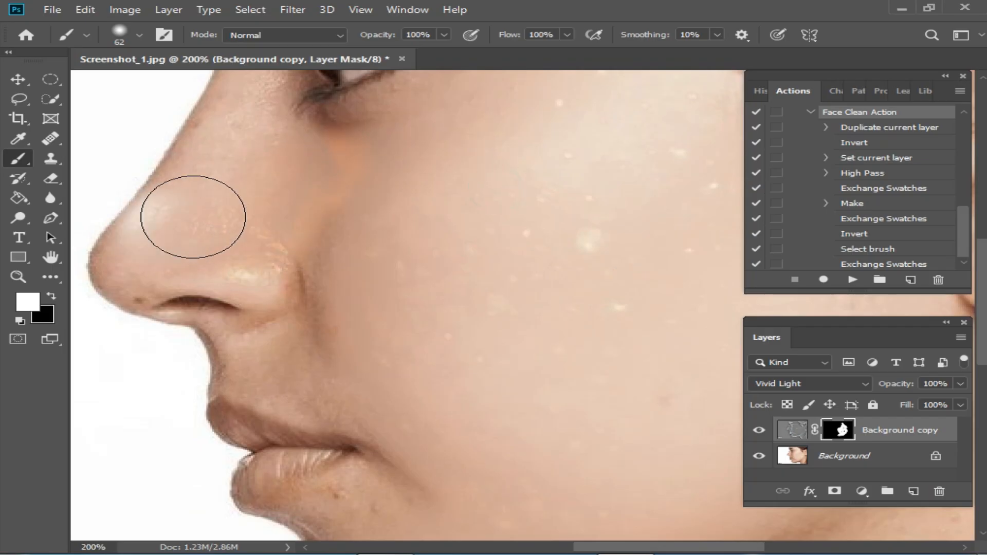
mouse_move(193, 217)
left_mouse_down()
mouse_move(288, 168)
mouse_move(363, 399)
left_mouse_up()
left_click_drag(476, 412, 419, 242)
mouse_move(392, 283)
left_mouse_down()
mouse_move(337, 459)
mouse_move(661, 487)
mouse_move(697, 430)
left_mouse_up()
key("ctrl+alt+z")
left_click_drag(660, 288, 582, 521)
key("ctrl+alt+z")
key("ctrl+alt+z")
key("ctrl+alt+z")
key("ctrl+alt+z")
key("ctrl+z")
key("ctrl+z")
mouse_move(465, 359)
left_mouse_down()
mouse_move(462, 260)
mouse_move(522, 159)
mouse_move(392, 479)
mouse_move(625, 272)
mouse_move(408, 282)
mouse_move(271, 341)
mouse_move(608, 275)
left_mouse_up()
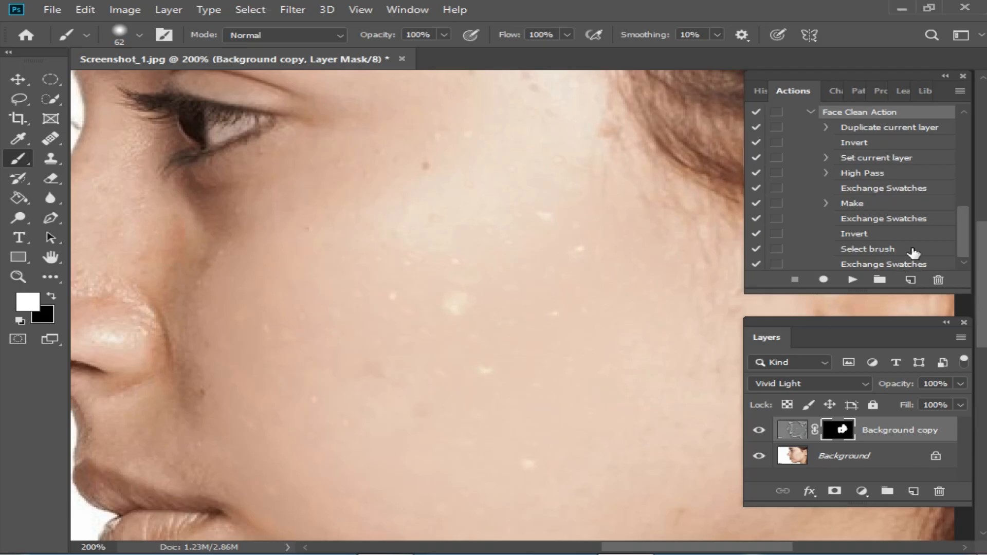
scroll(566, 257, "up", 3)
left_click(502, 304)
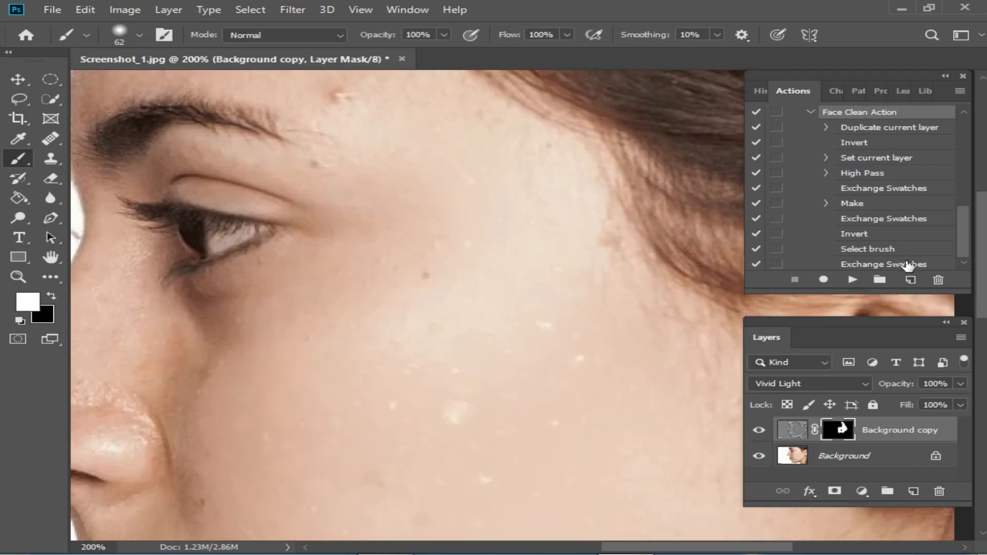
Select the Magic Skin Softening action set and save it to the Desktop under its default name
scroll(884, 256, "up", 1)
left_click(796, 112)
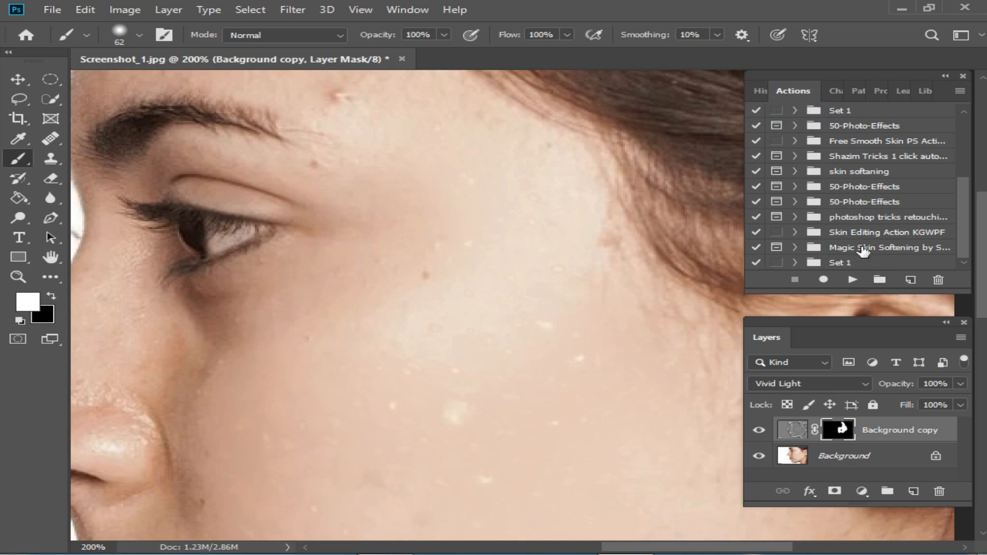
left_click(863, 250)
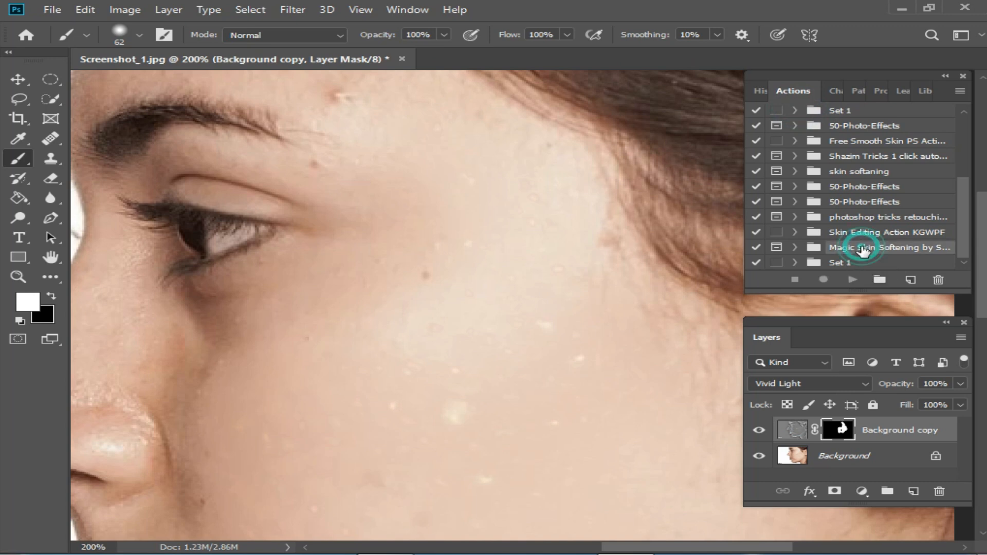
left_click(959, 93)
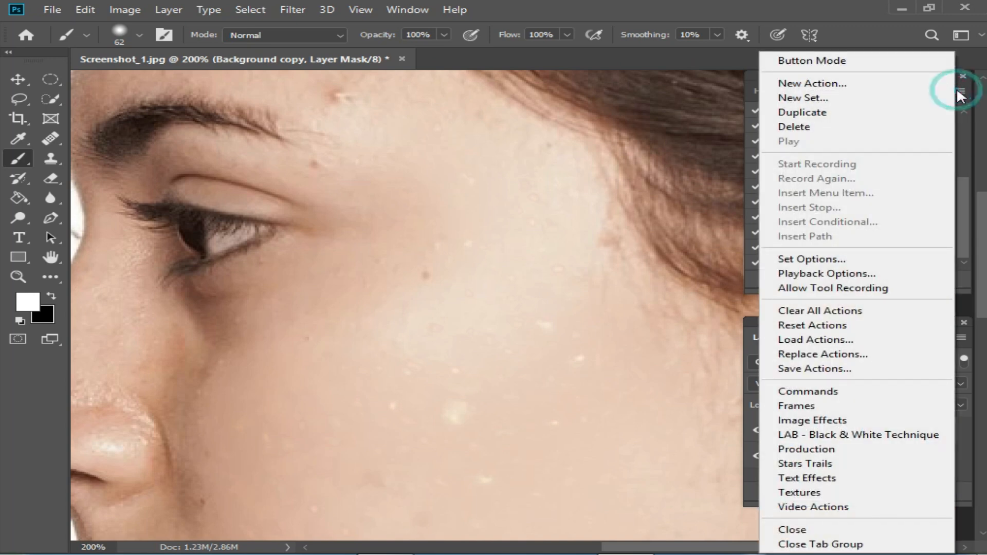
left_click(827, 370)
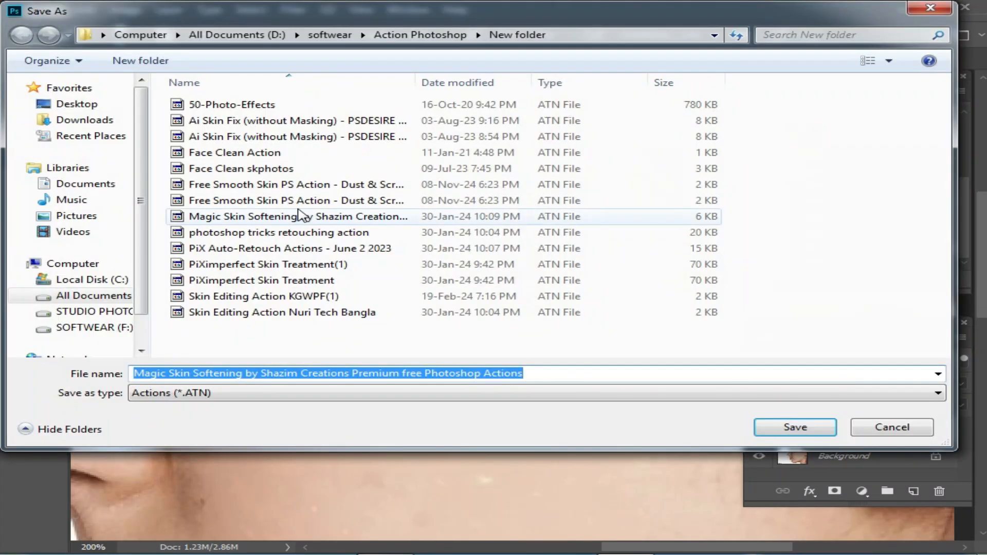
left_click(78, 105)
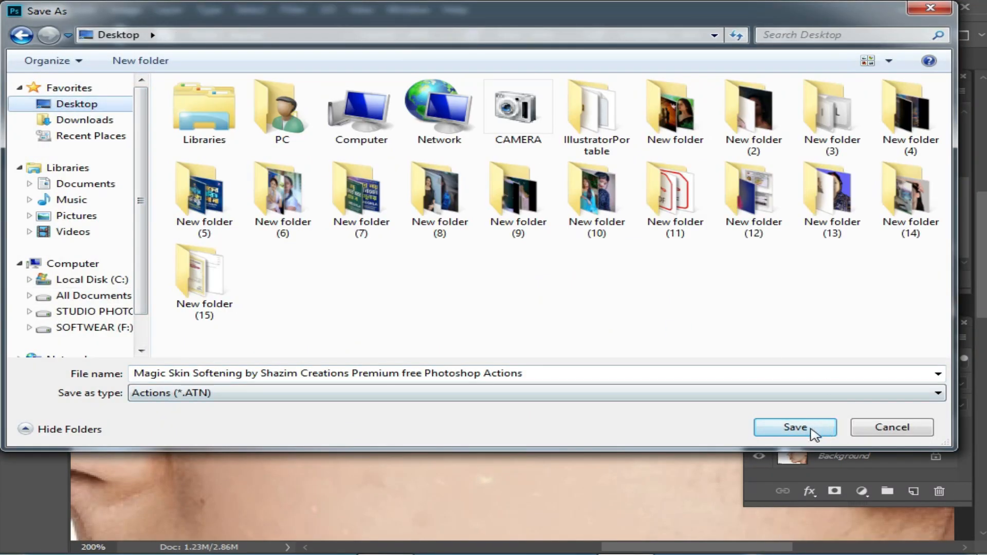
left_click(795, 427)
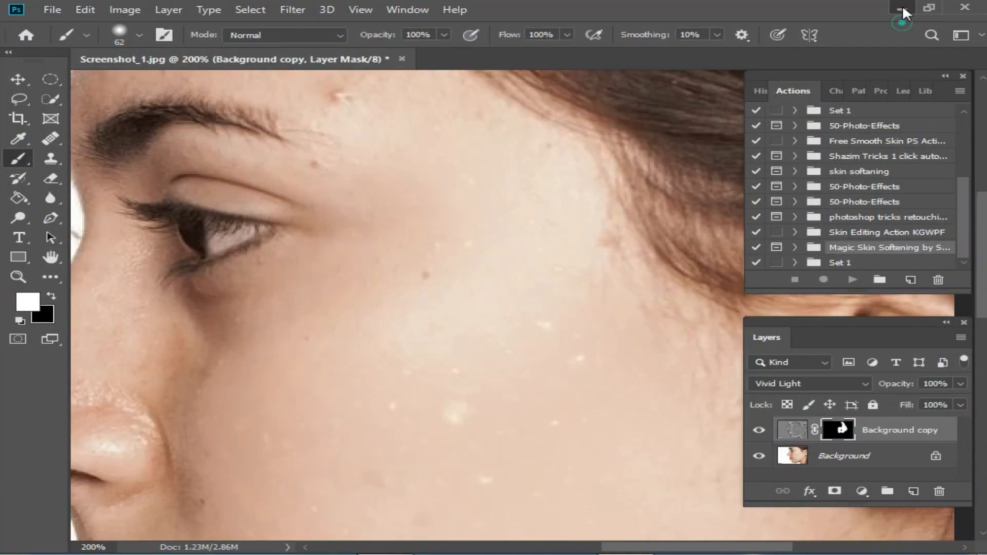
Switch to tyrtyr.jpg and float the document in its own window
left_click(902, 8)
left_click_drag(555, 195, 639, 184)
left_click(747, 304)
left_click_drag(631, 273, 857, 344)
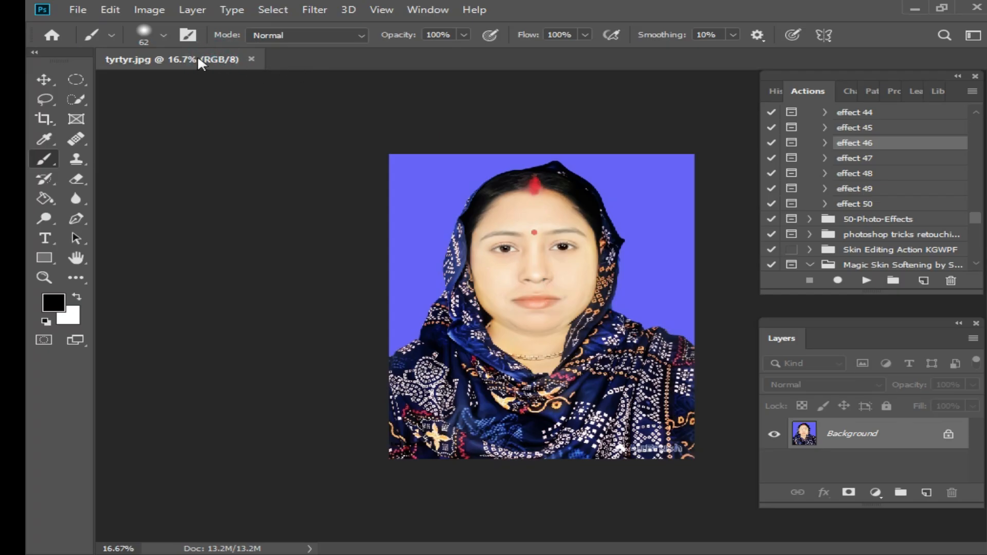
left_click_drag(197, 57, 188, 160)
Open the file-open dialog and browse the Desktop for an image
left_click(78, 9)
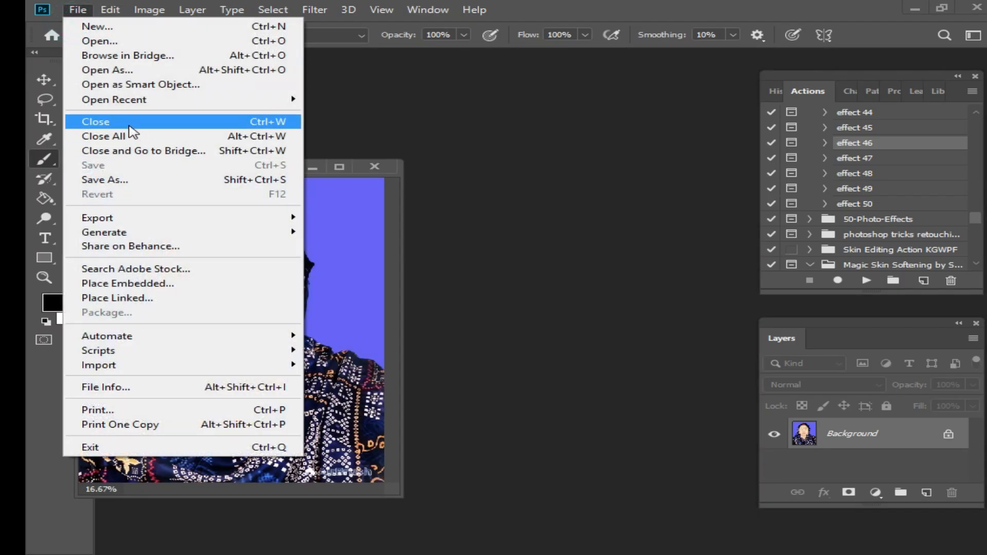
left_click(122, 72)
left_click(102, 104)
left_click(623, 309)
scroll(499, 358, "down", 3)
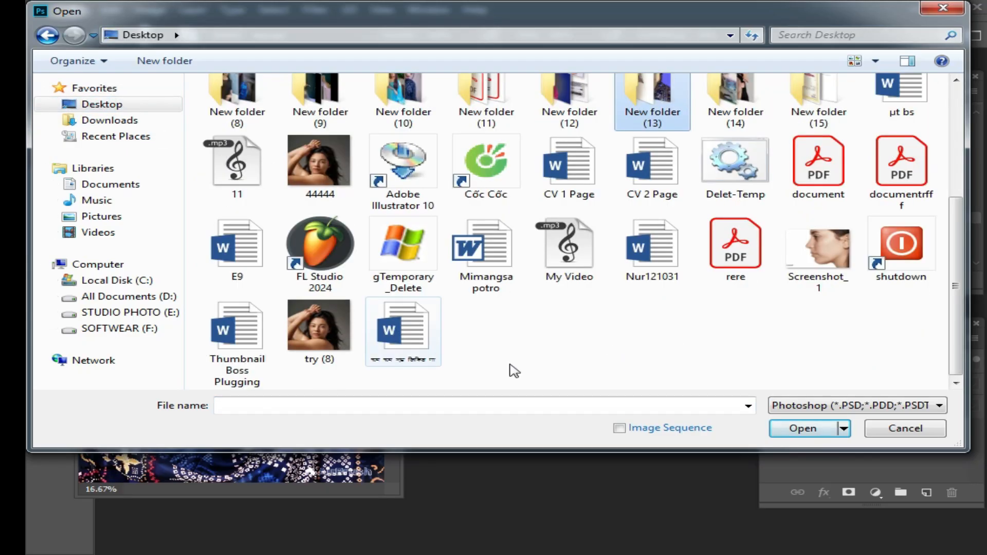